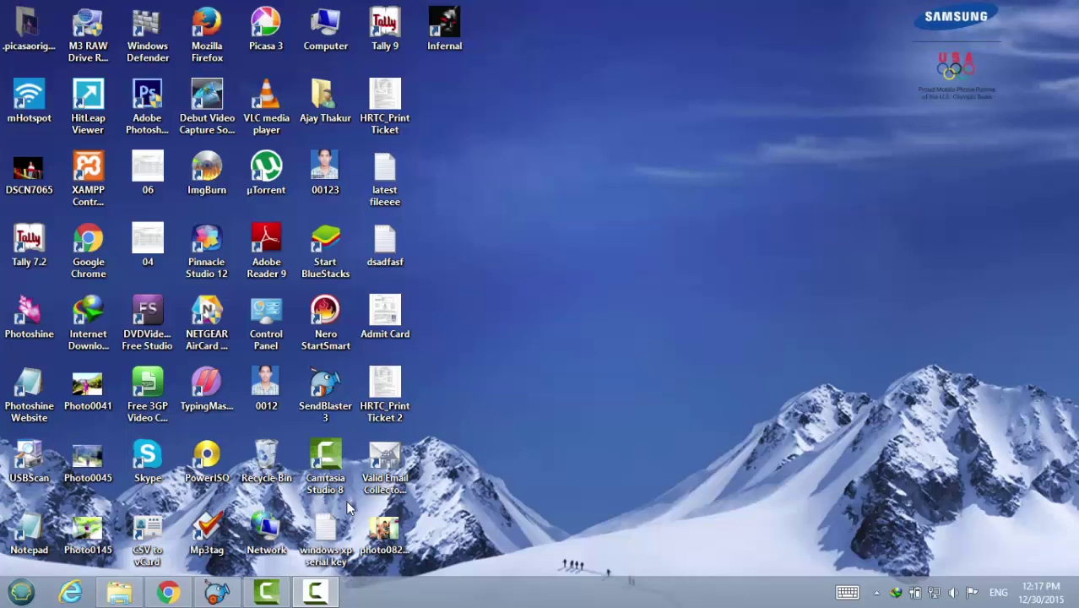
Bring up SendBlaster, close the Notepad help file, and start a new message.
click(226, 582)
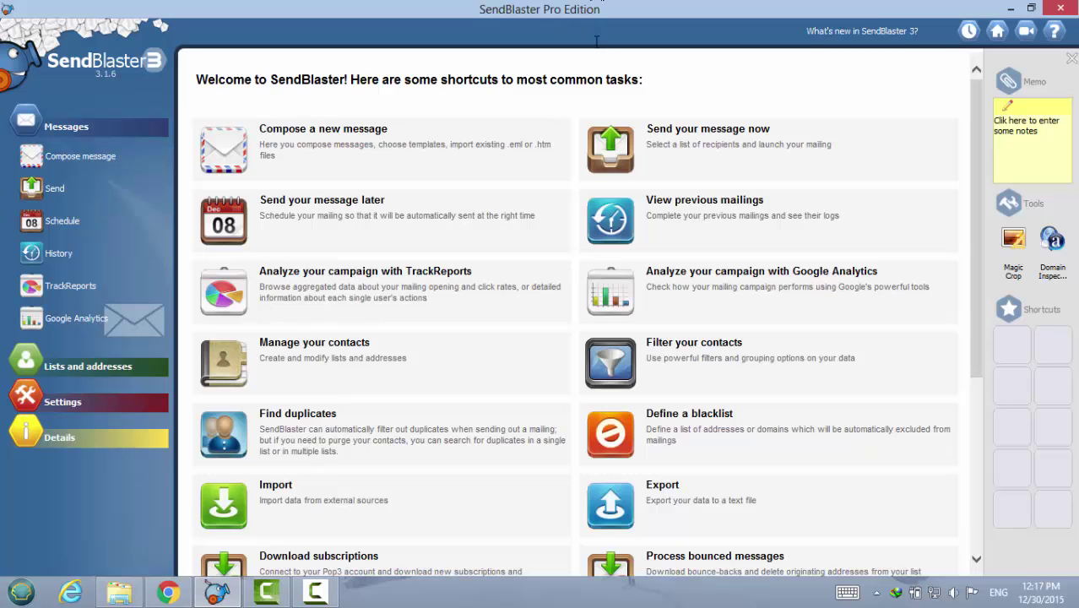
click(1054, 34)
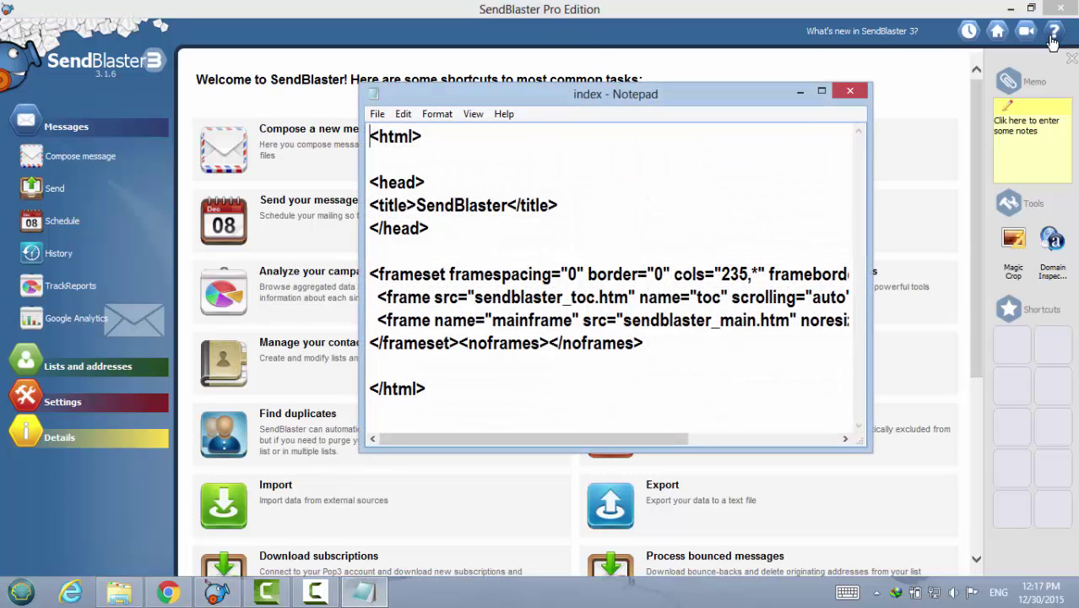
click(850, 90)
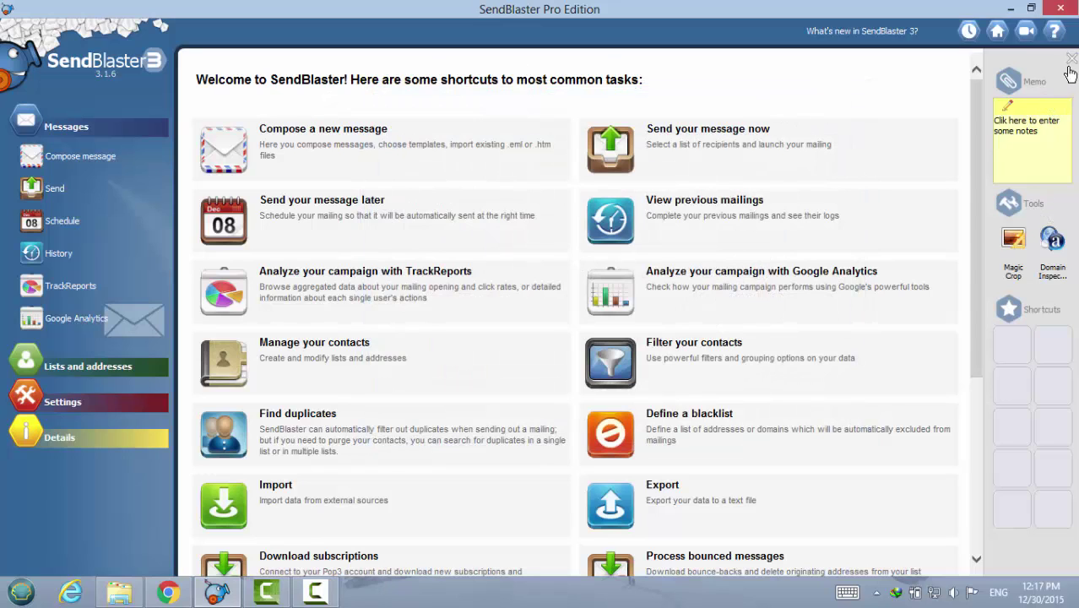
click(305, 131)
text(Test)
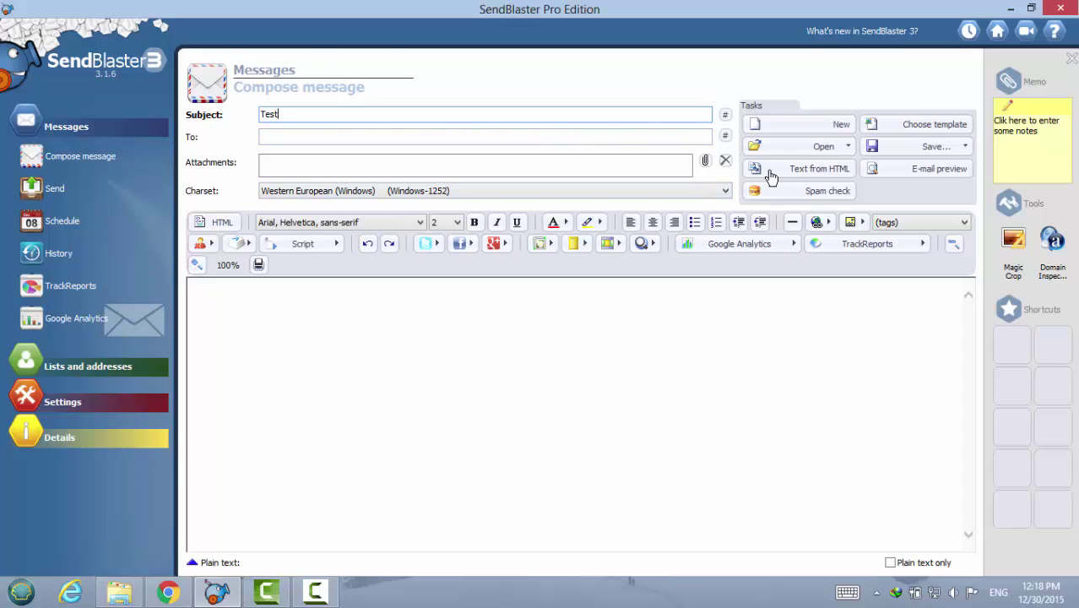
Browse the Design, Business and Ecommerce templates, then apply Technology 'computer 2' (Computer Repair).
click(893, 131)
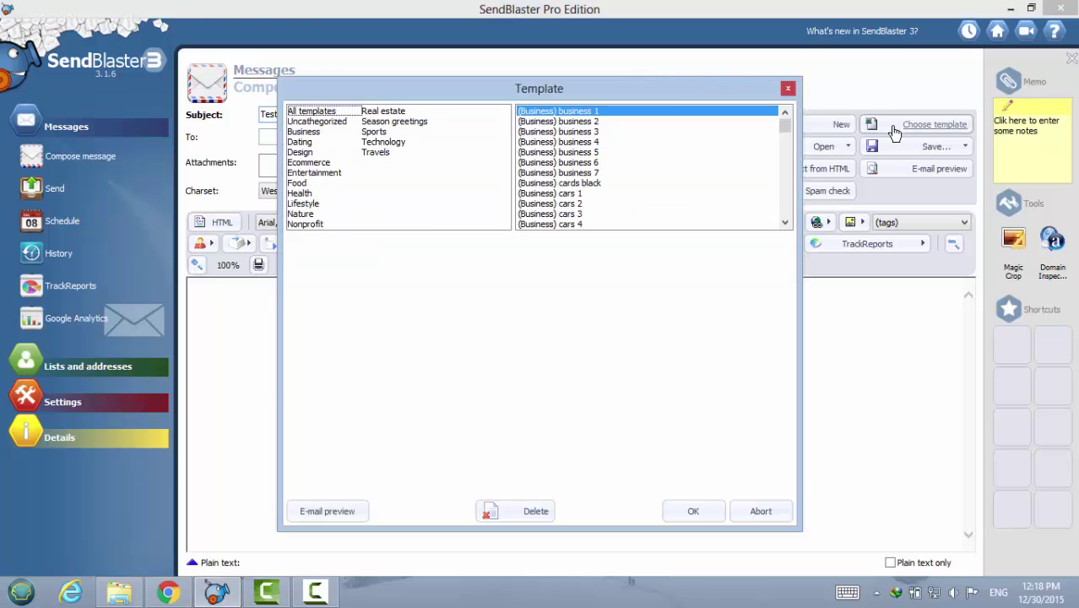
click(337, 154)
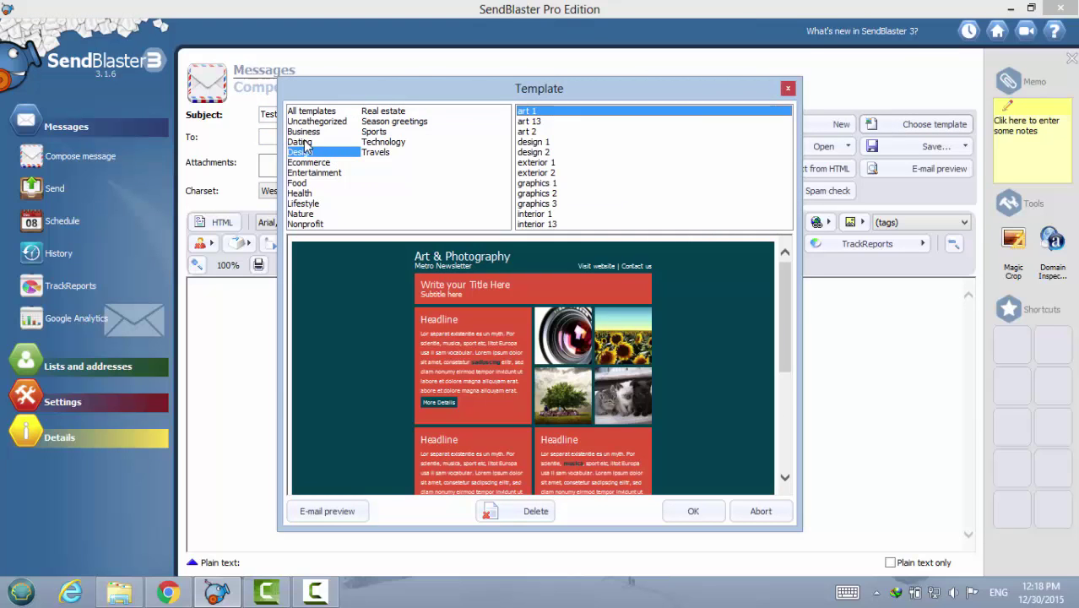
click(304, 143)
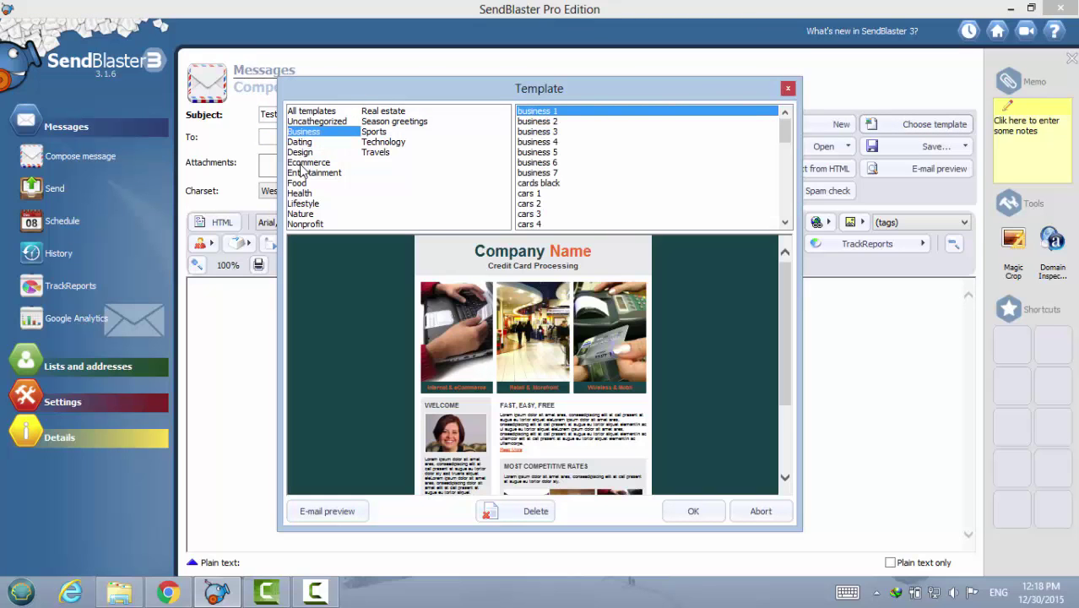
click(304, 163)
key(Down)
key(Down)
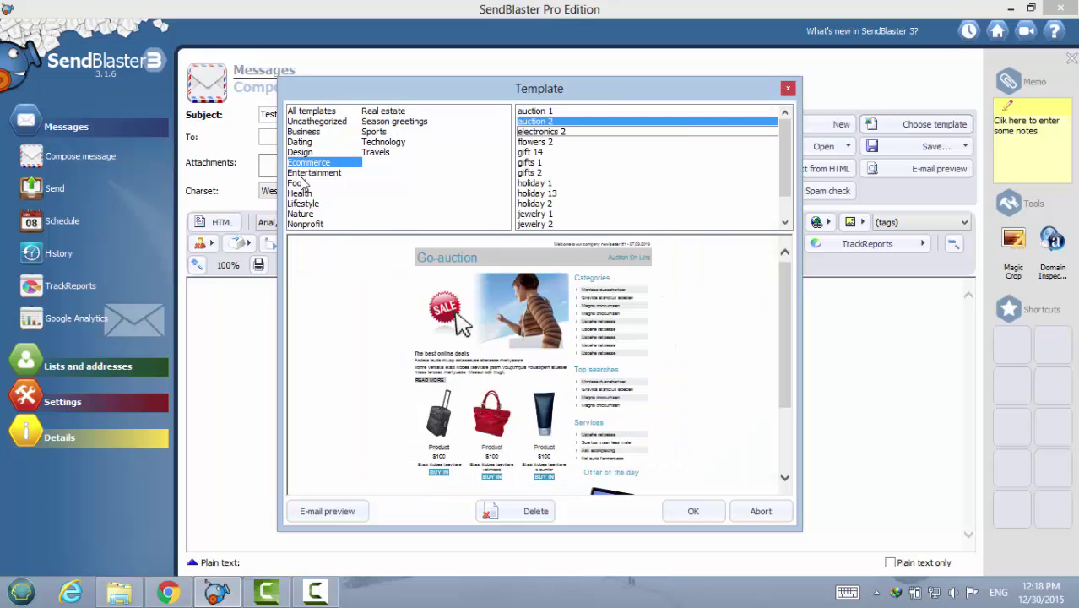
key(Down)
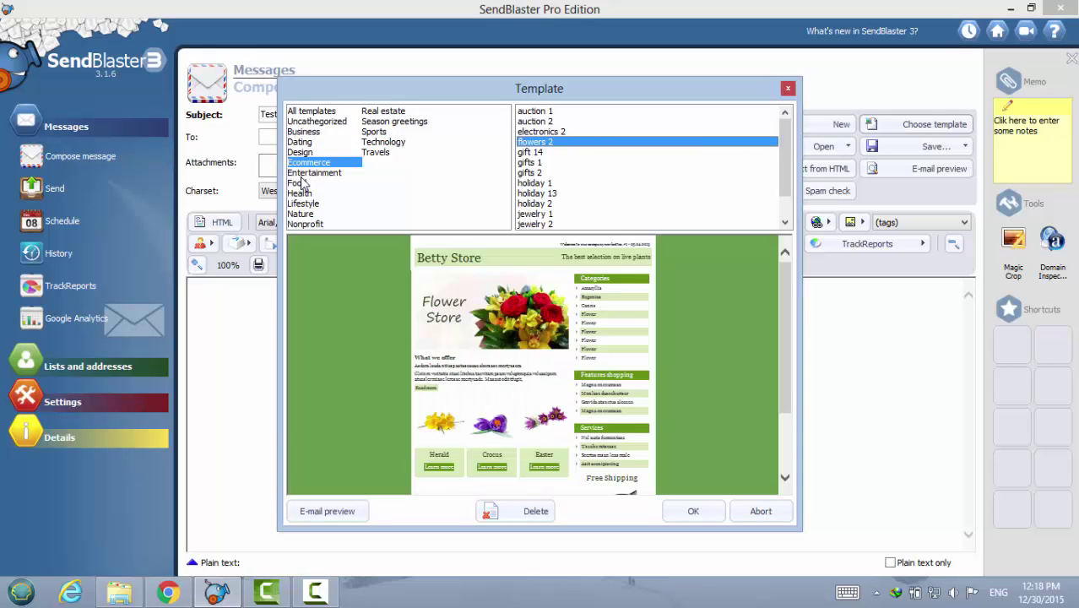
key(Down)
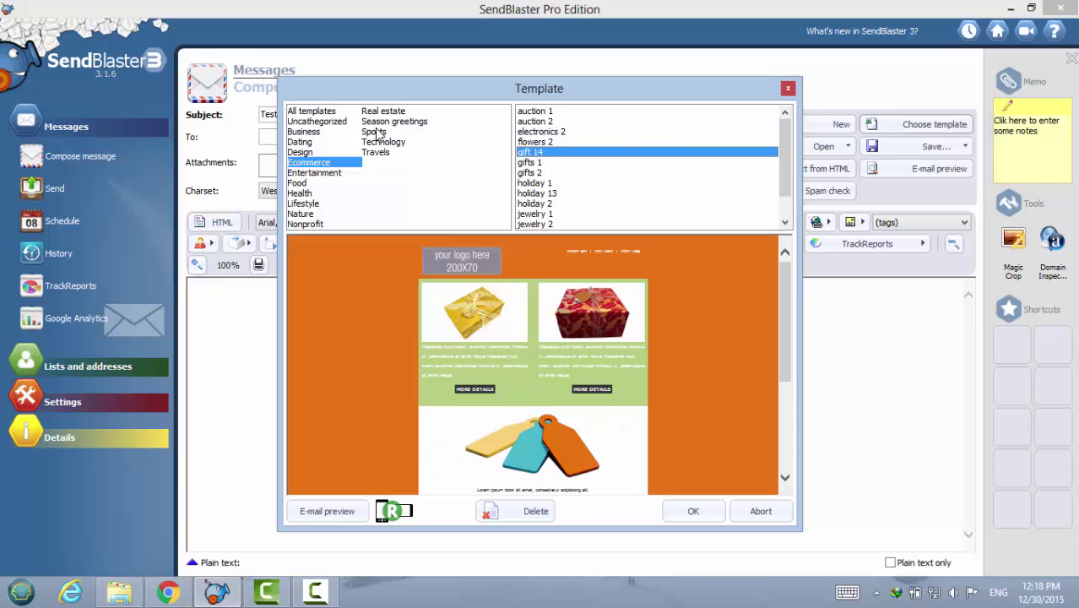
click(384, 143)
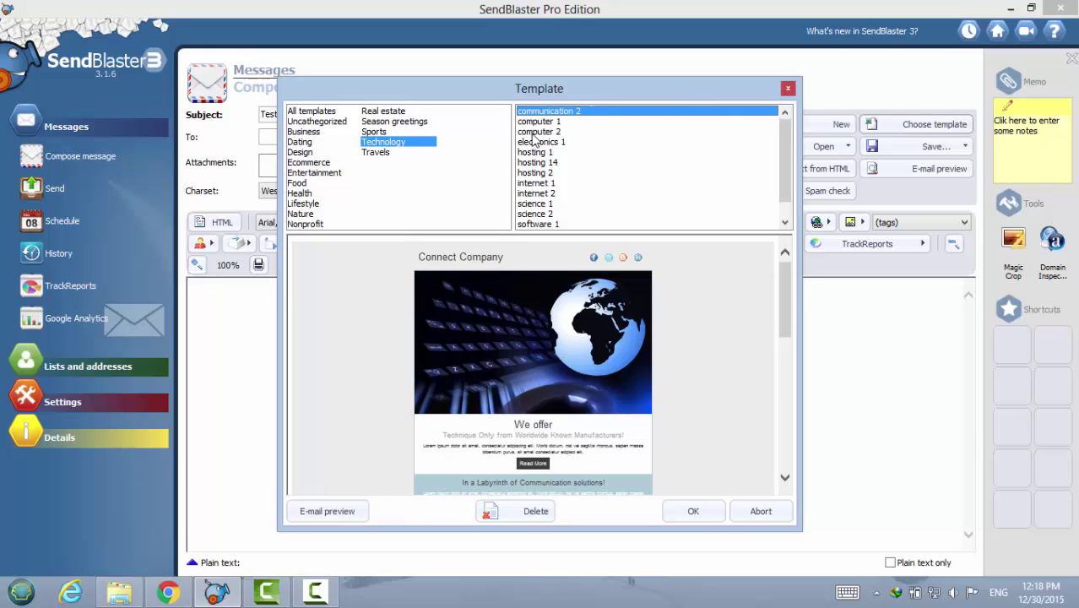
key(Down)
key(Down)
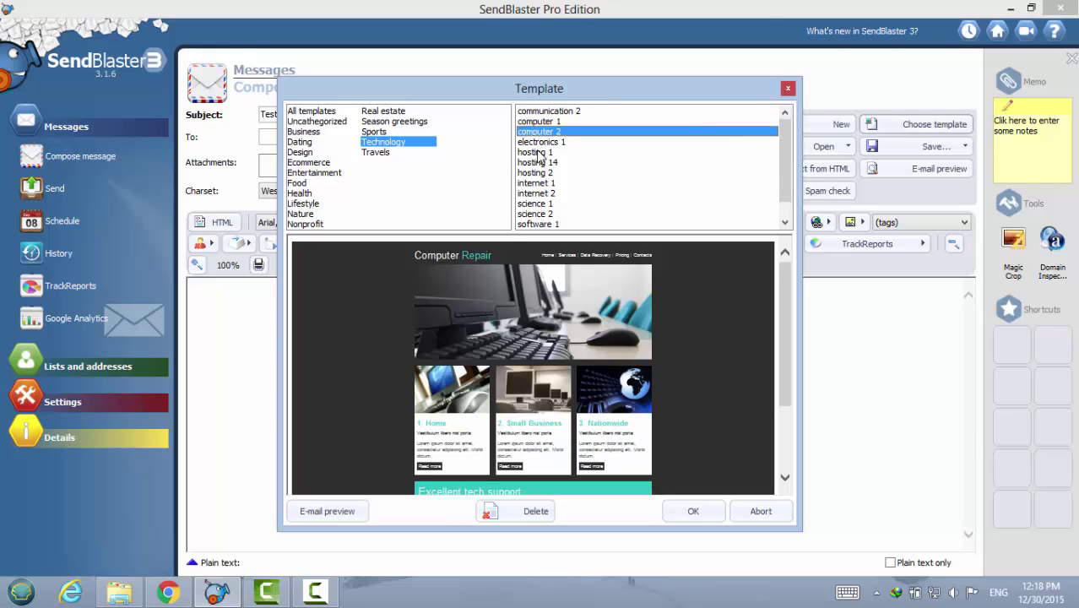
click(697, 513)
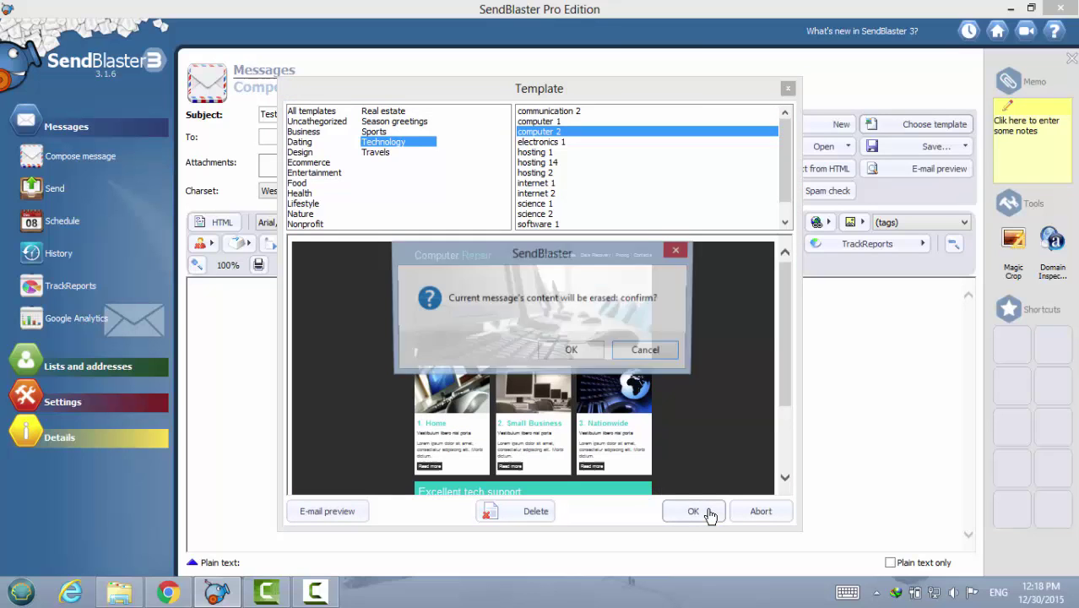
Confirm replacing the message content, then inspect the header image and heading editing options.
click(573, 351)
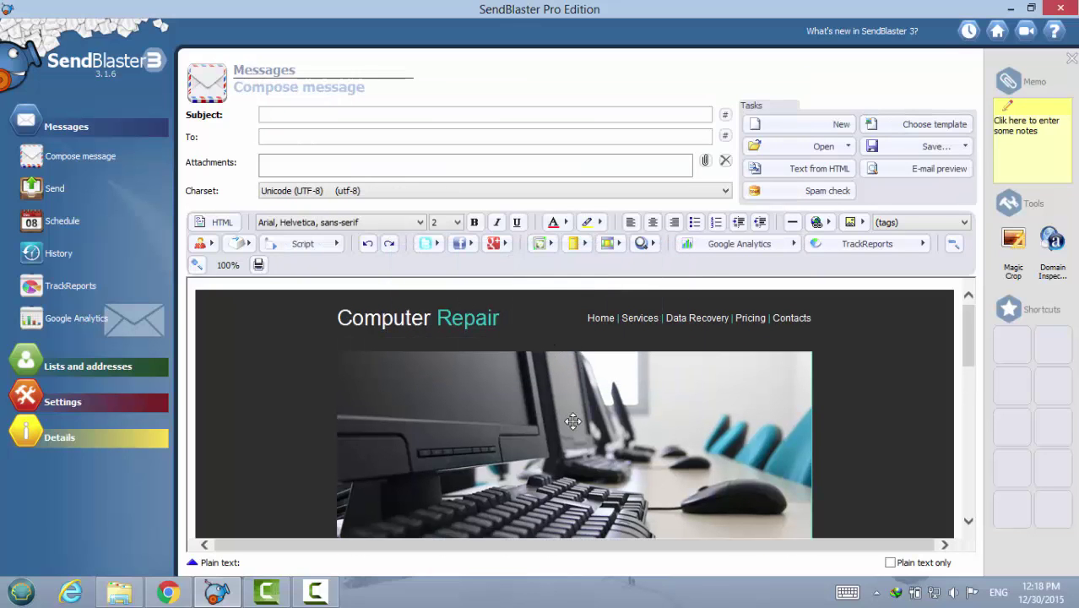
right_click(538, 412)
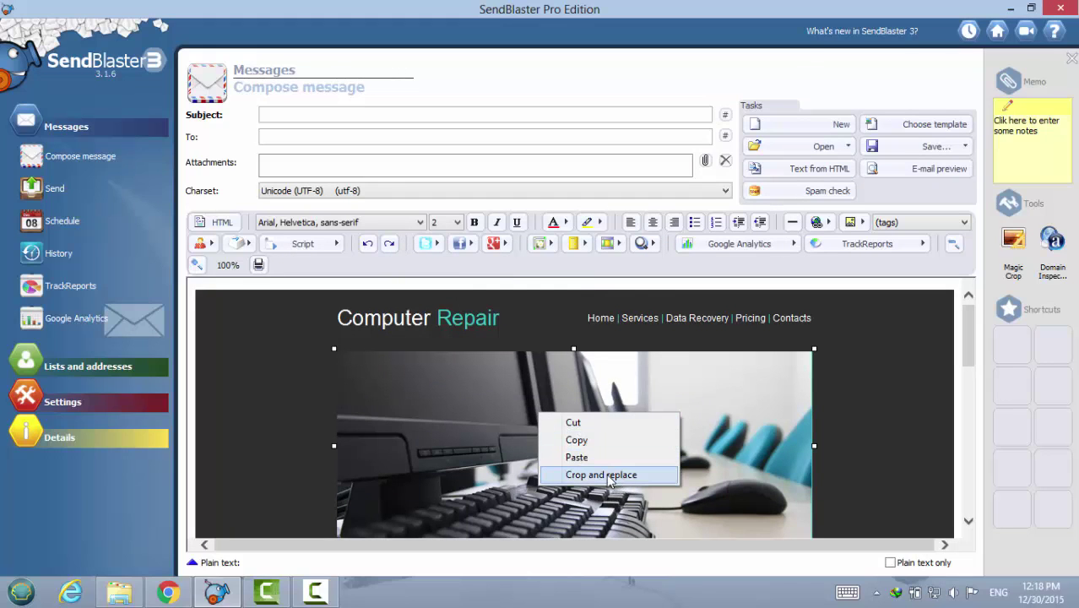
click(492, 413)
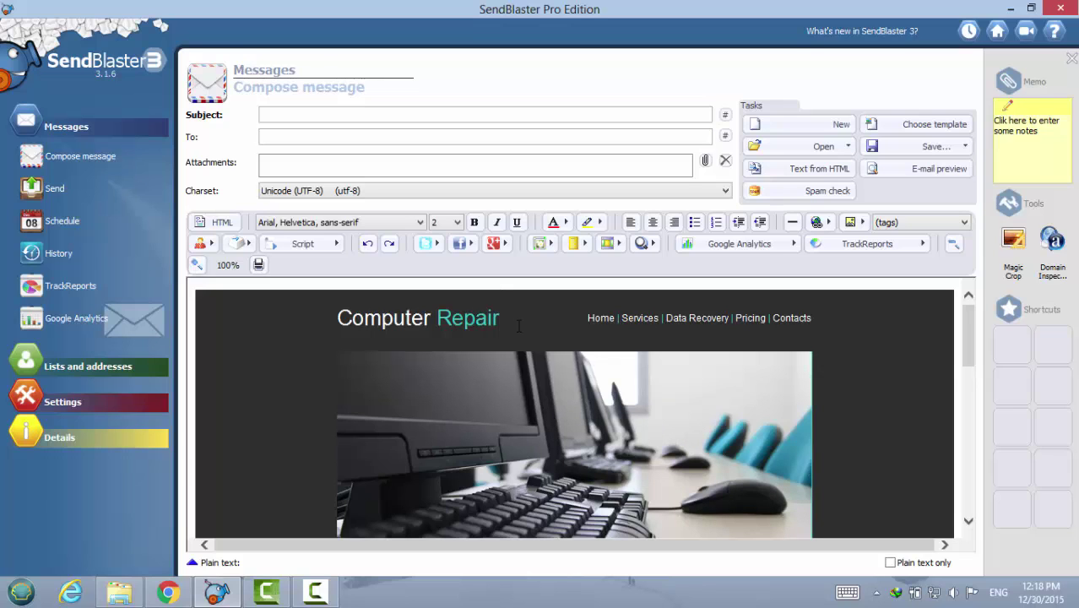
drag(519, 326, 336, 319)
right_click(357, 322)
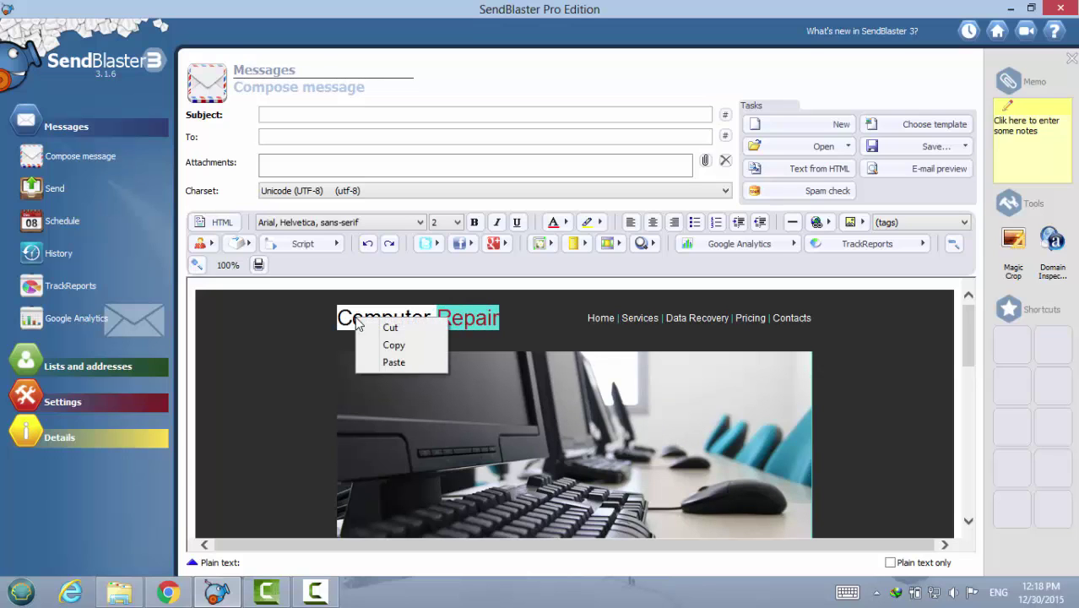
click(517, 326)
Scroll through the template, checking the Read more label and footer Facebook icon options.
scroll(517, 326, down, 5)
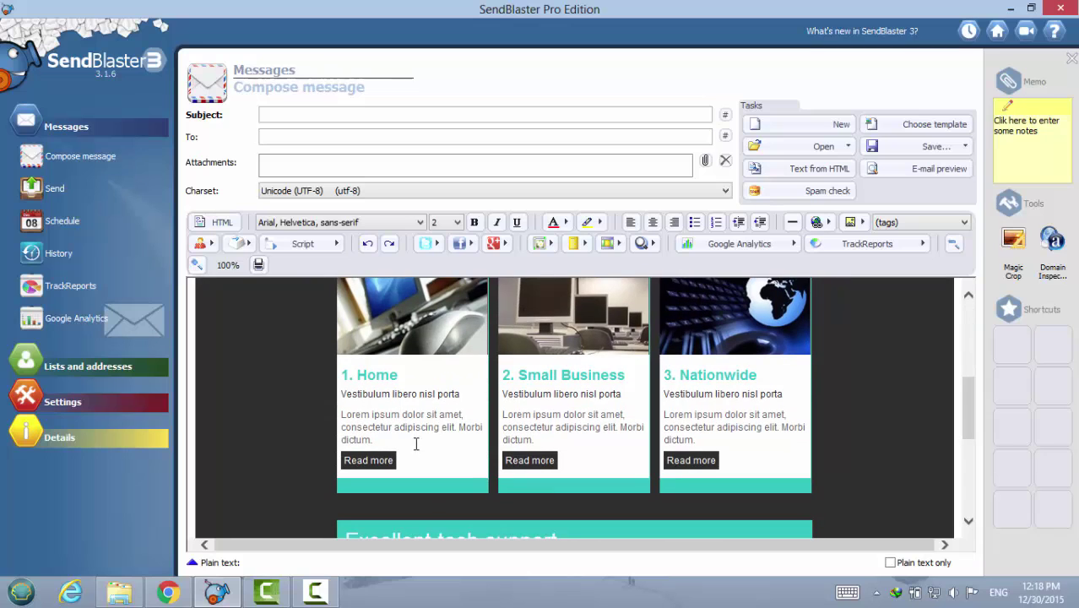
right_click(374, 462)
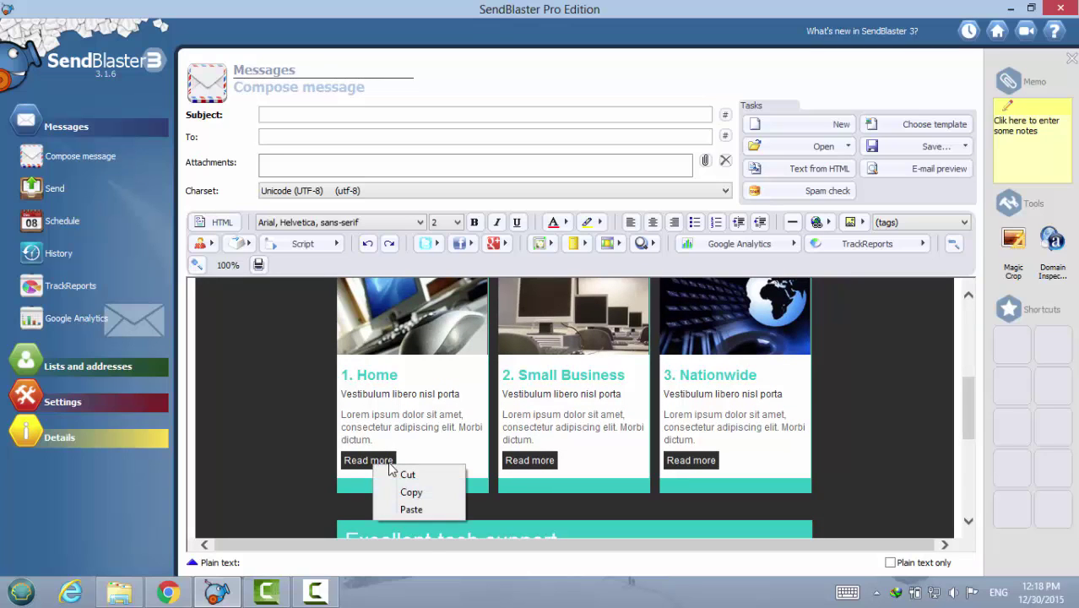
click(382, 462)
scroll(418, 414, down, 3)
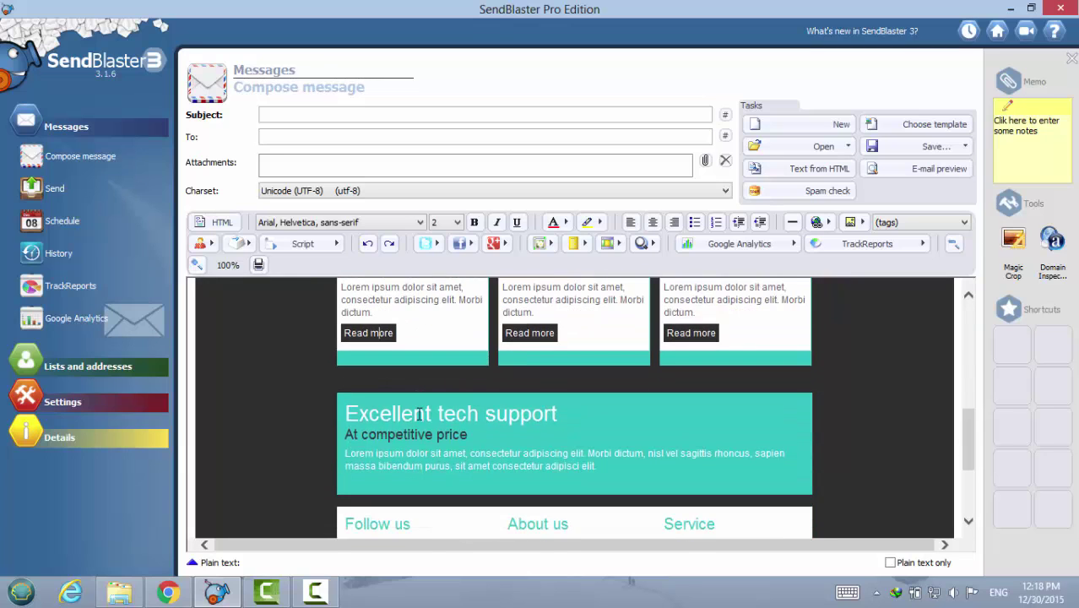
scroll(419, 414, down, 3)
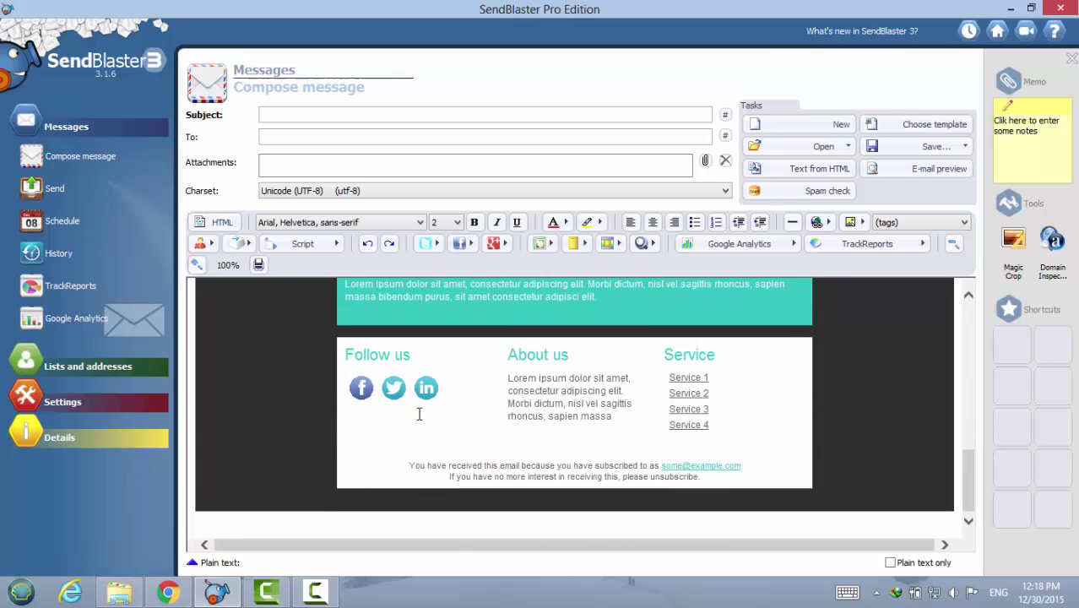
click(360, 387)
right_click(360, 387)
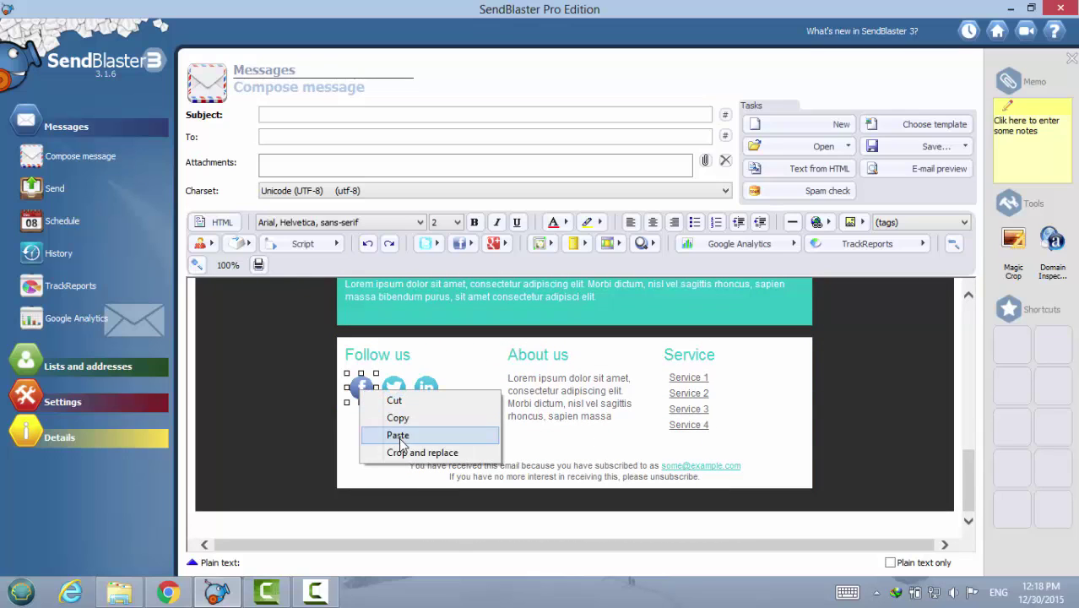
click(365, 384)
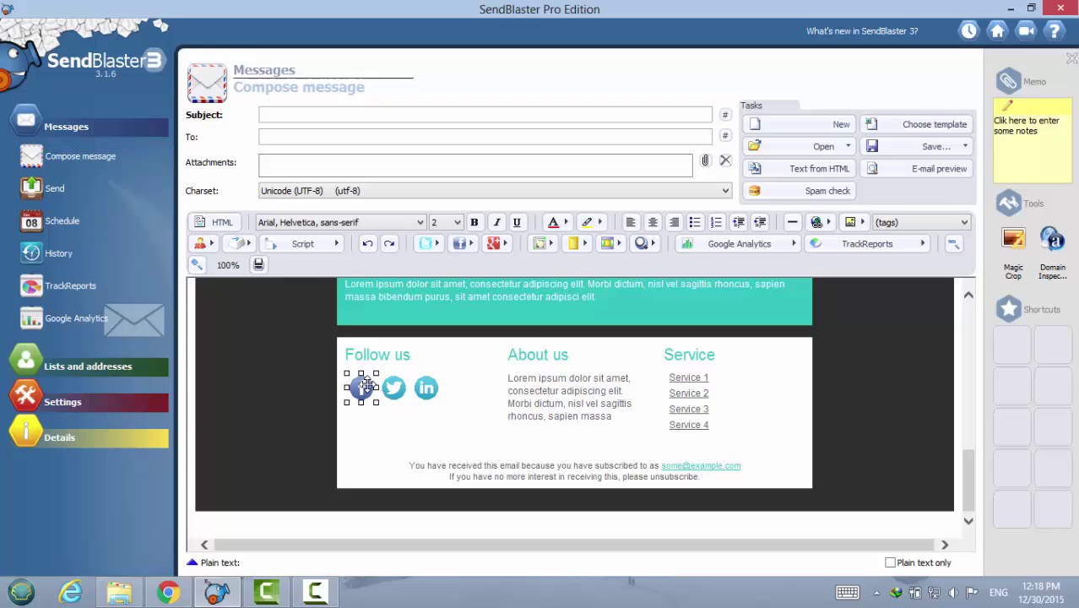
click(394, 387)
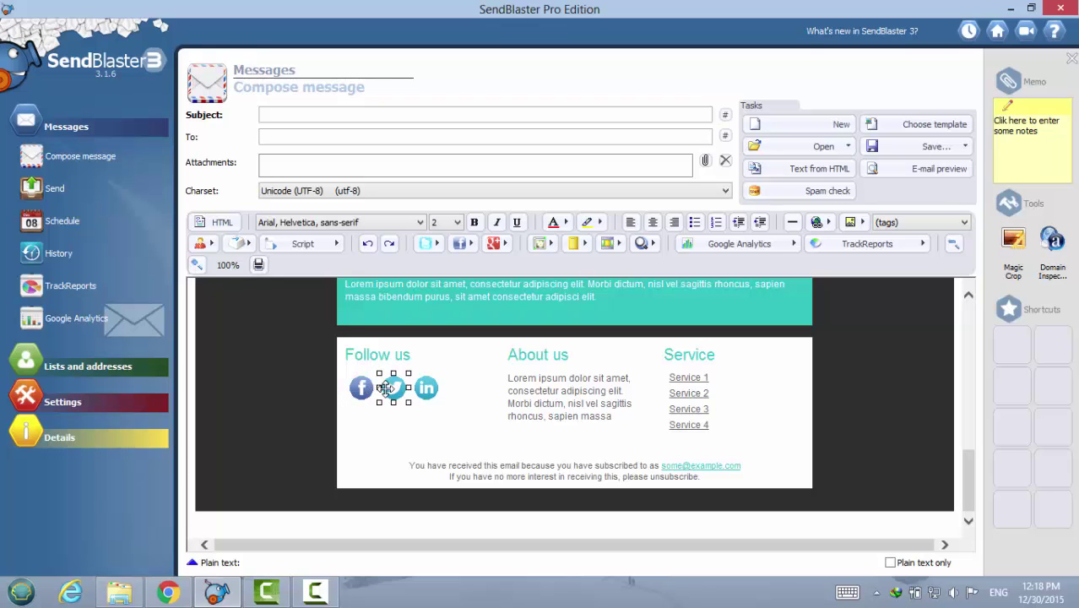
click(471, 253)
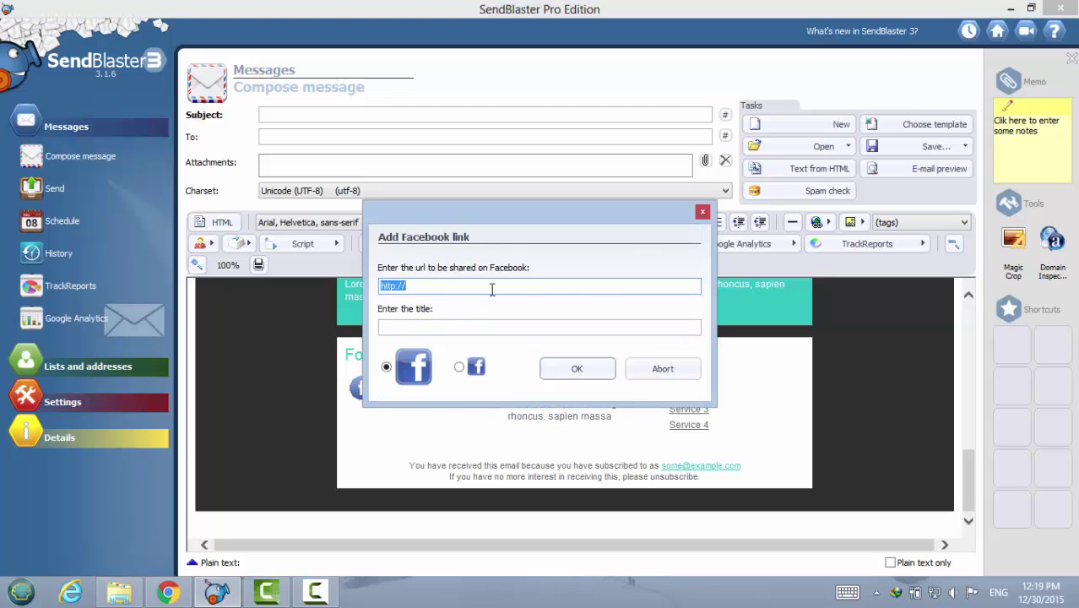
click(704, 214)
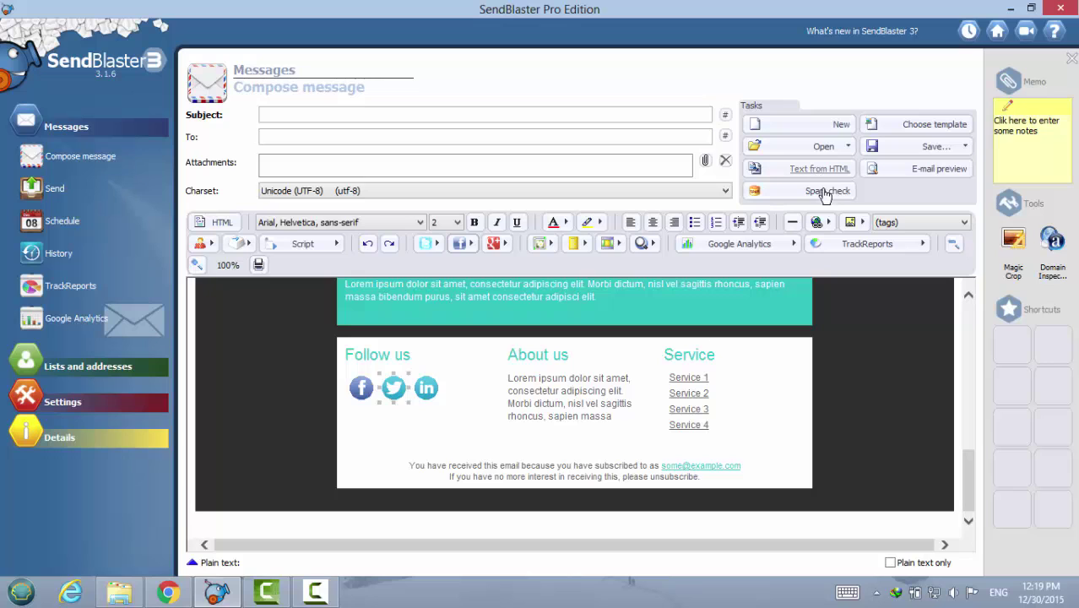
click(828, 194)
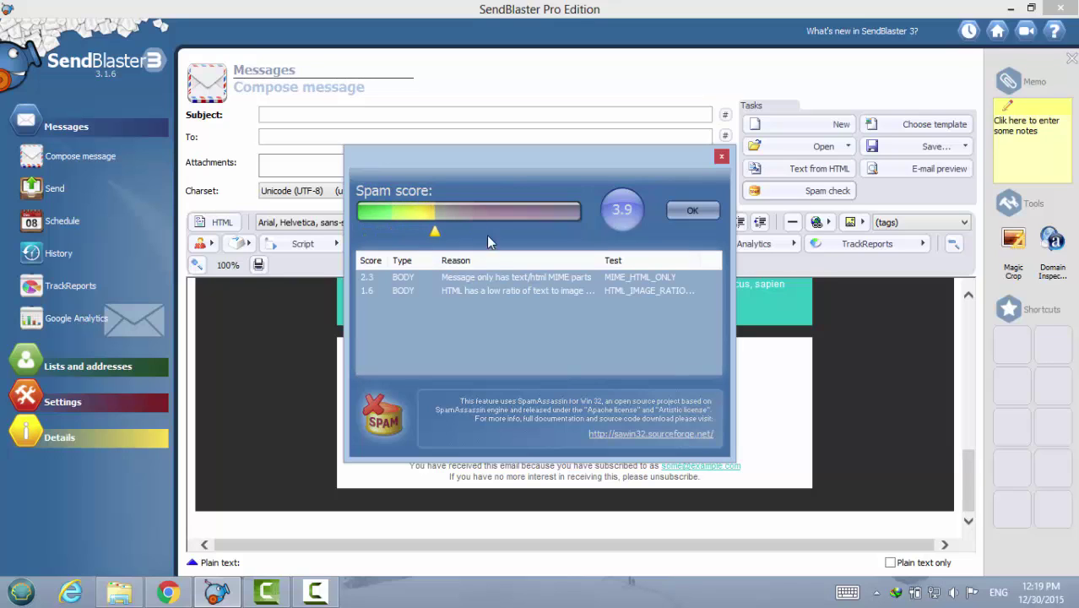
click(460, 288)
click(692, 211)
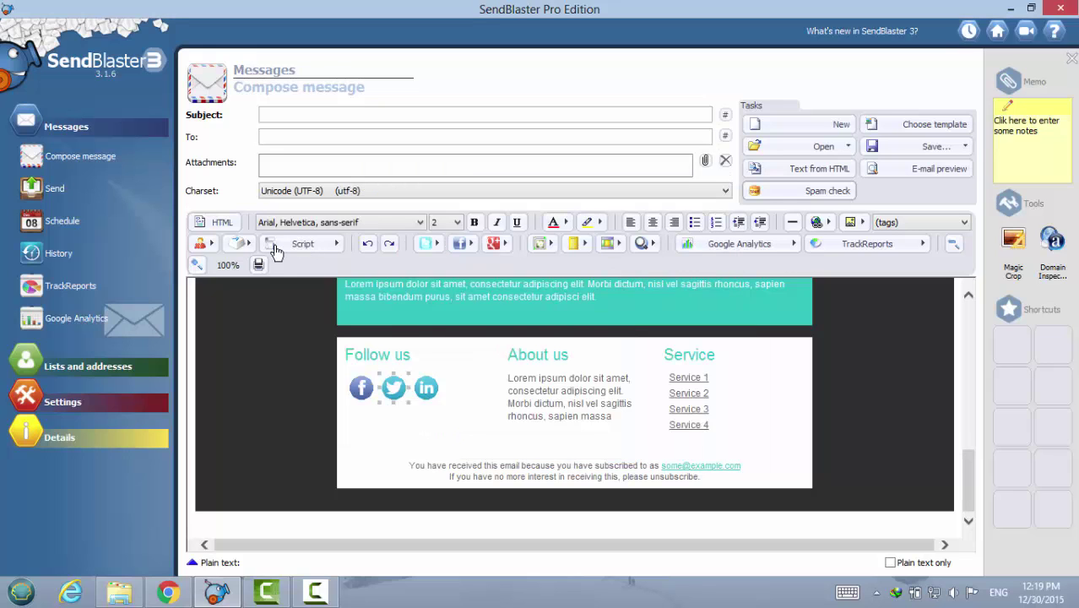
Toggle Plain text only on and off, then rerun the spam check for a 1.6 score.
click(193, 563)
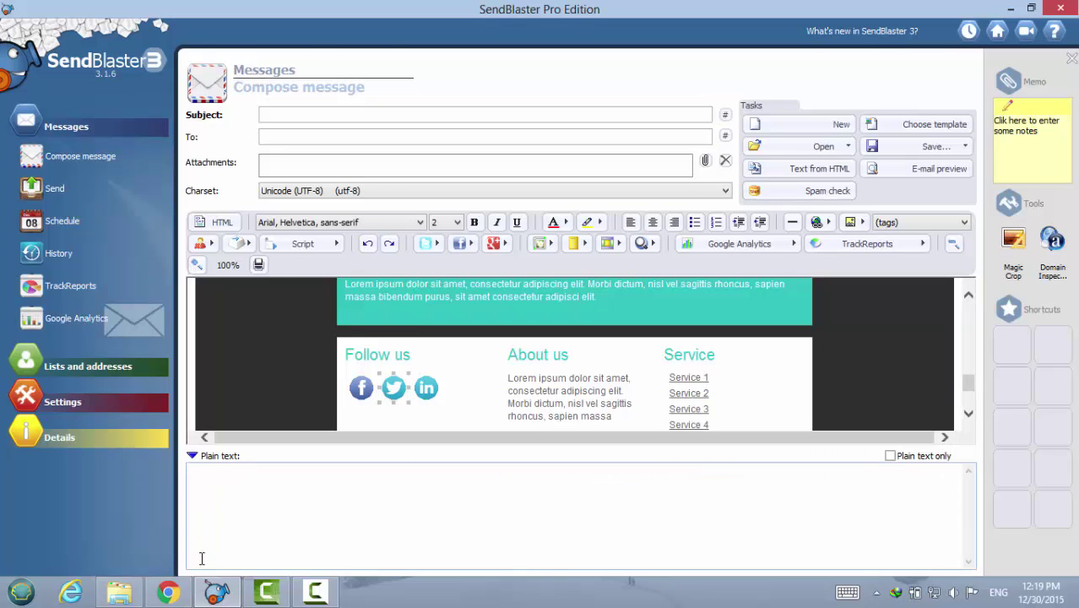
click(894, 458)
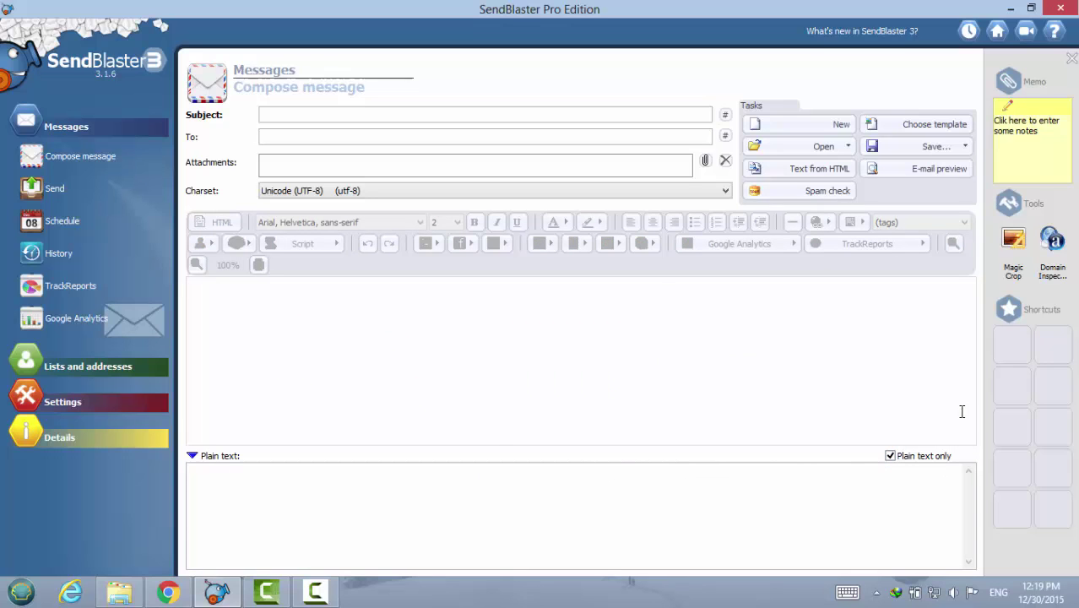
click(891, 456)
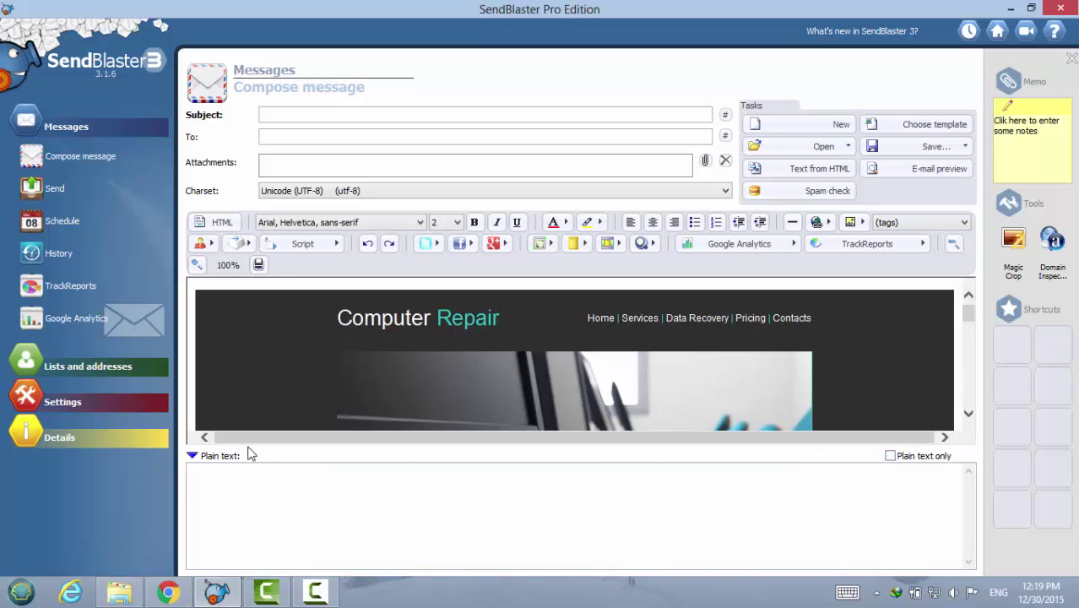
click(194, 456)
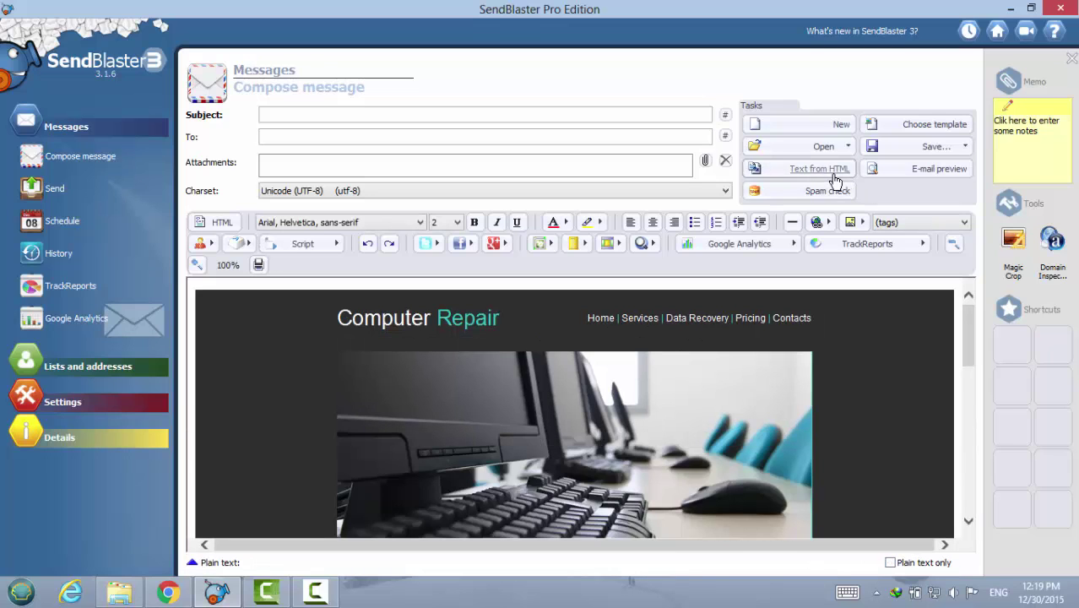
click(829, 192)
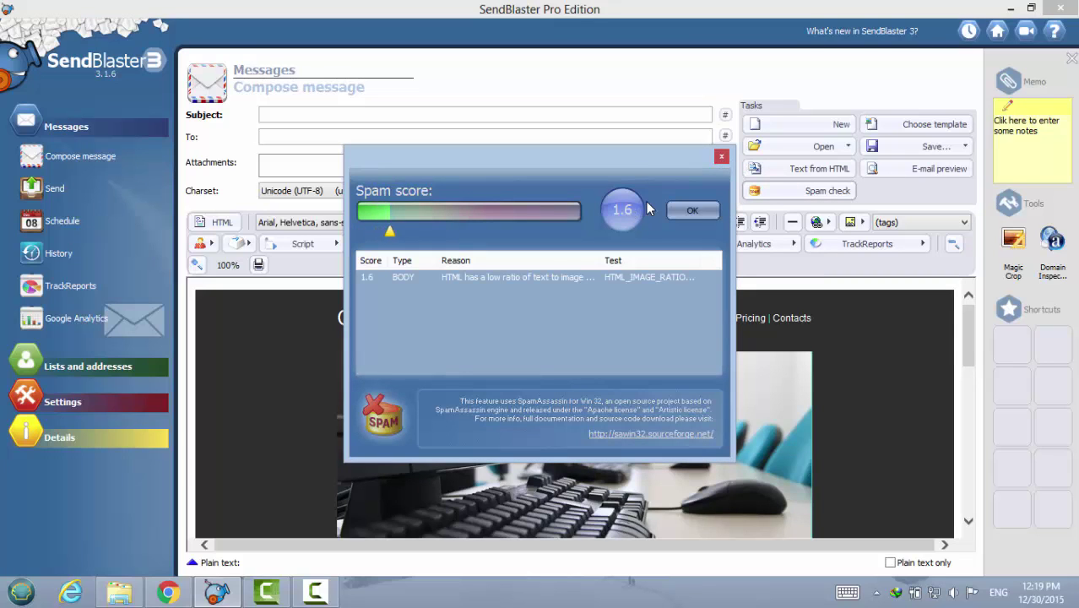
Close the Spam score results and open Manage lists under Lists and addresses.
click(719, 158)
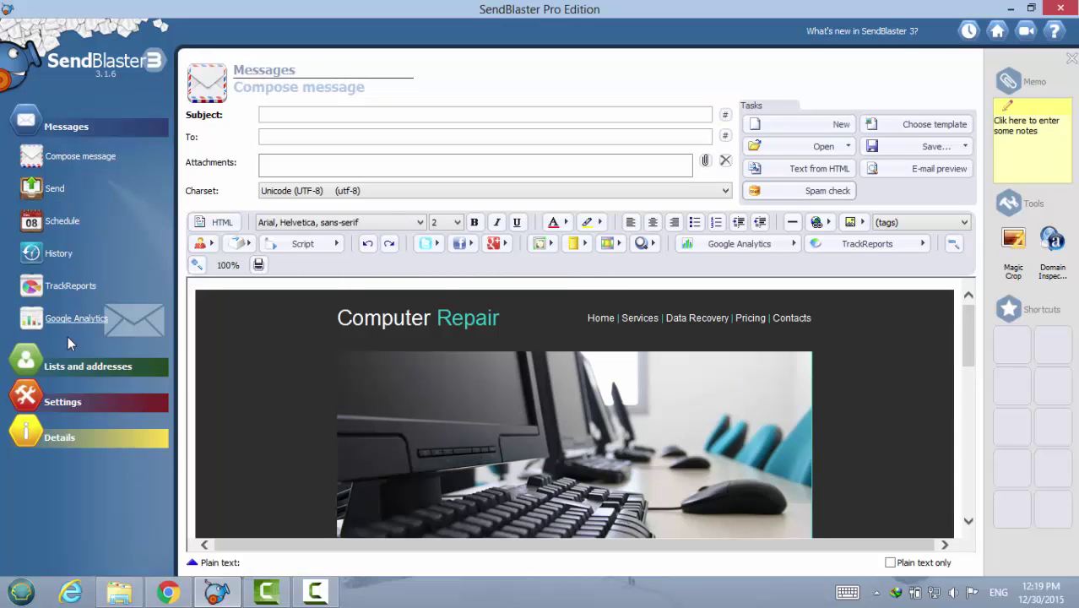
click(80, 370)
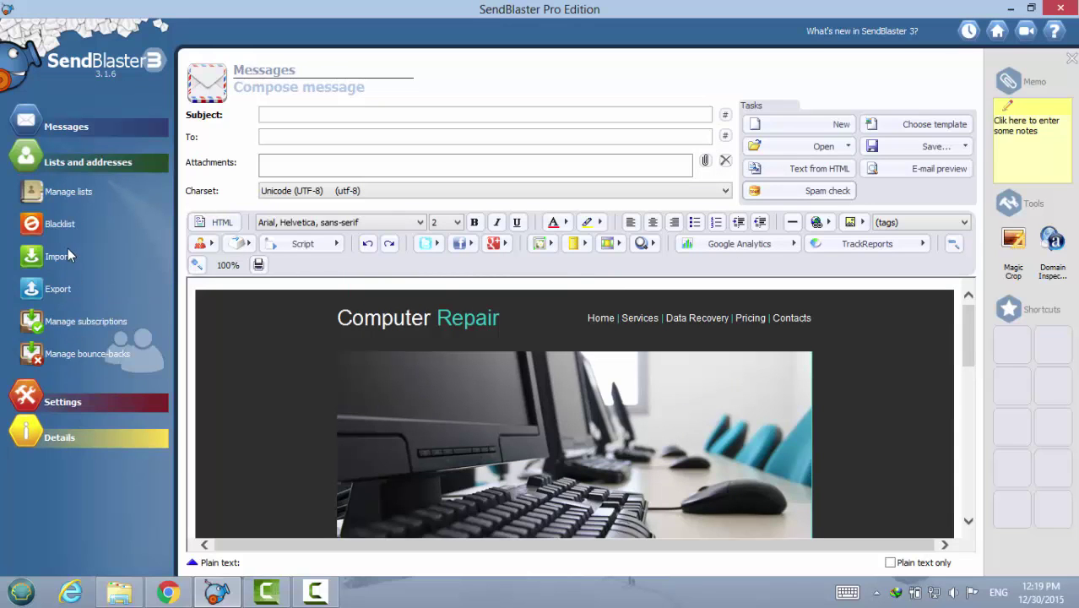
click(60, 200)
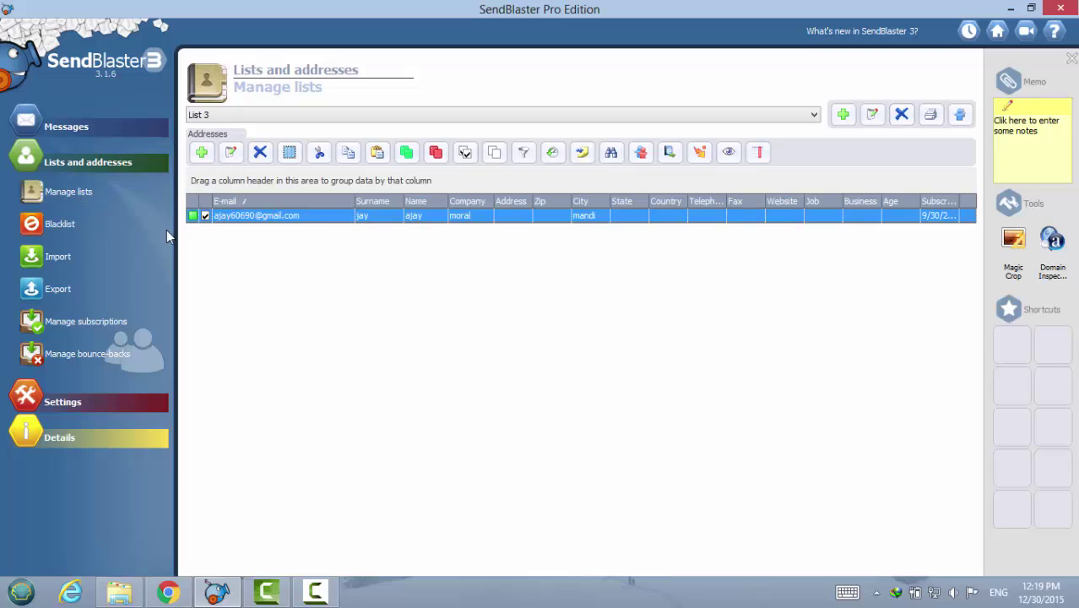
Start importing into the TEST list from an external text file.
click(59, 260)
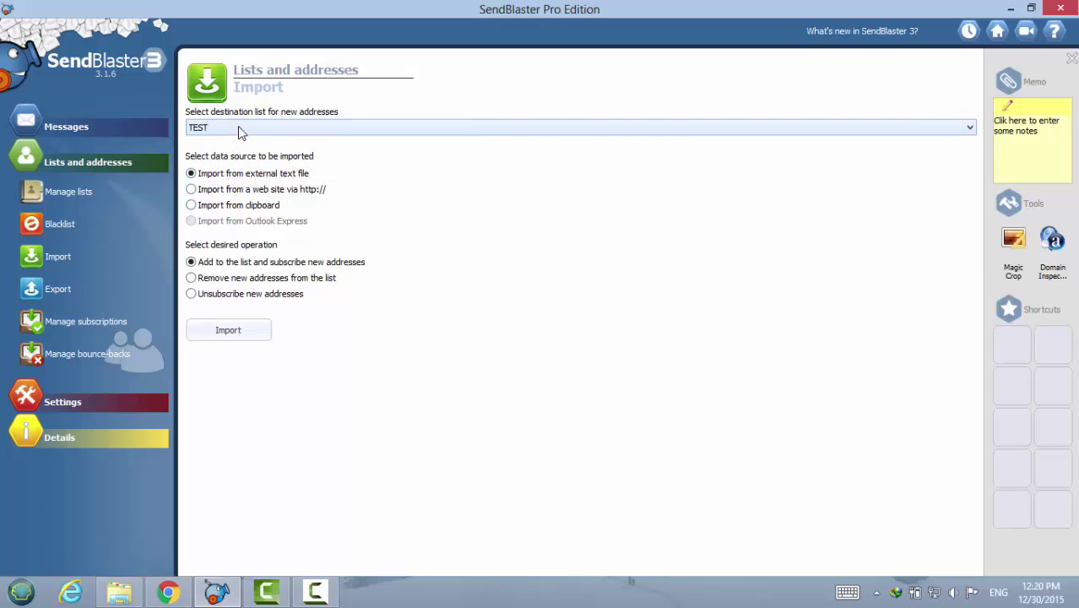
click(244, 342)
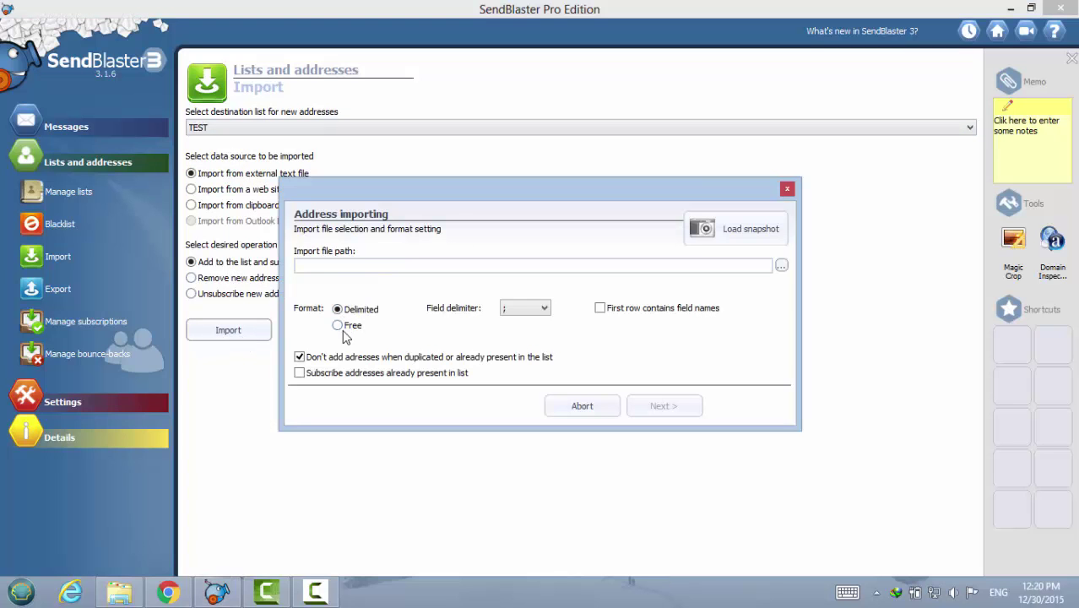
Browse Downloads in File Explorer, then switch to My documents and scroll to Book1.
click(122, 591)
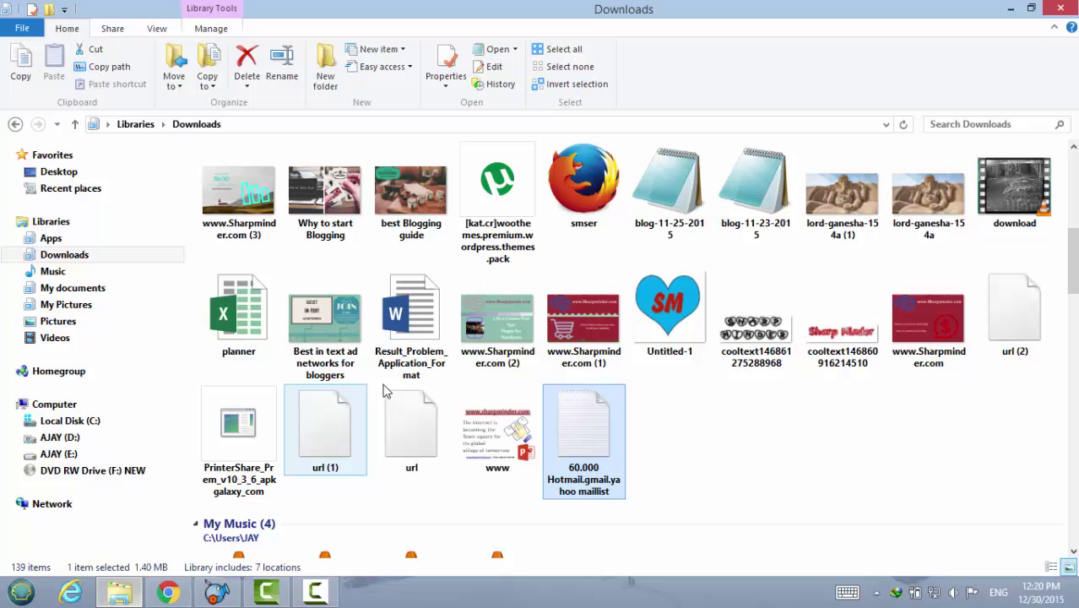
scroll(530, 457, up, 5)
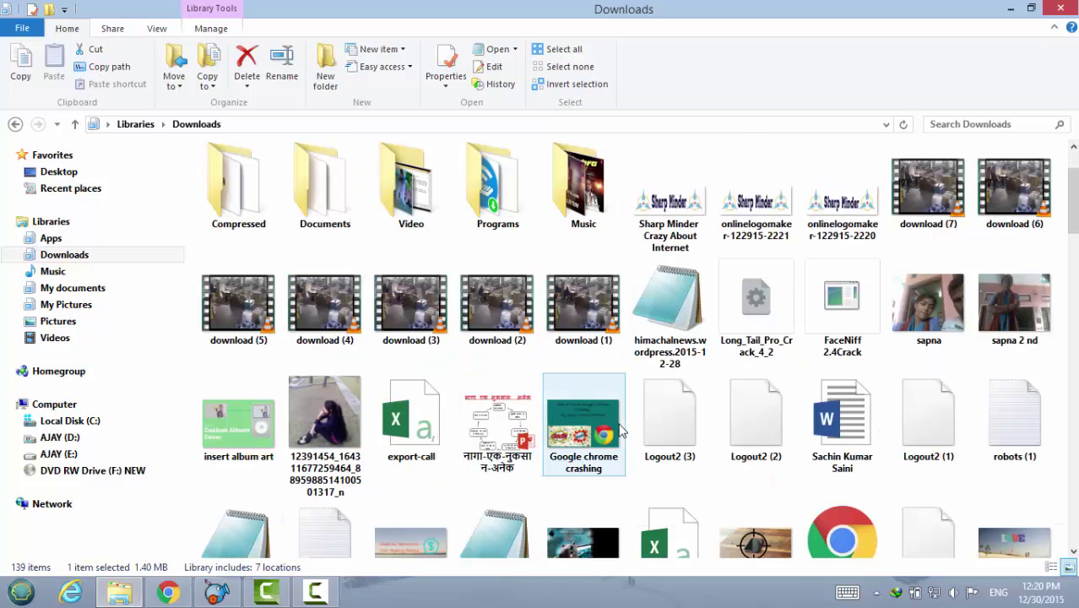
scroll(621, 430, down, 5)
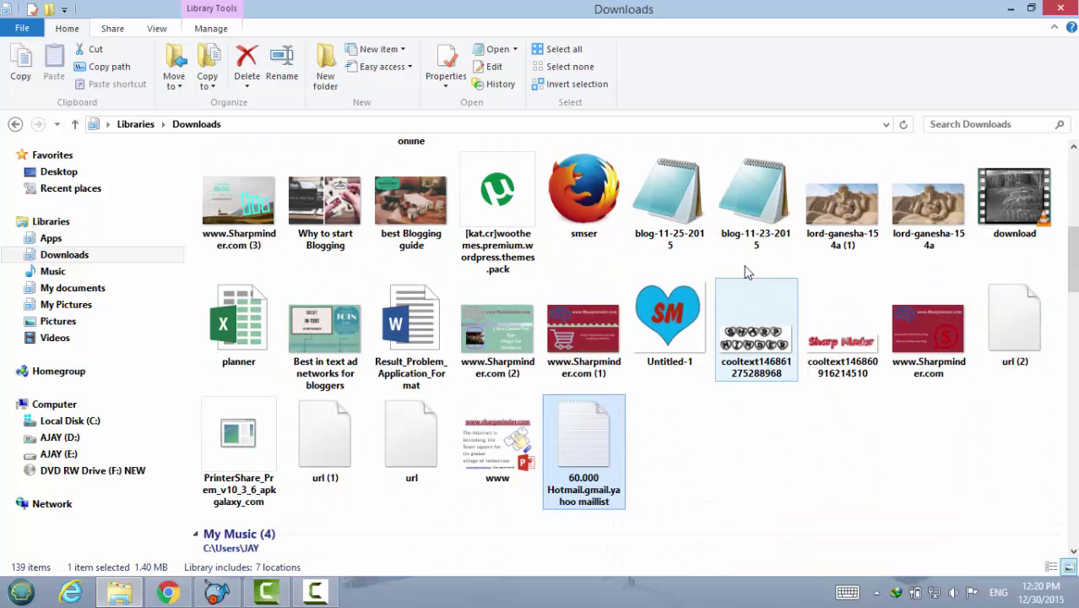
scroll(731, 235, up, 2)
click(732, 234)
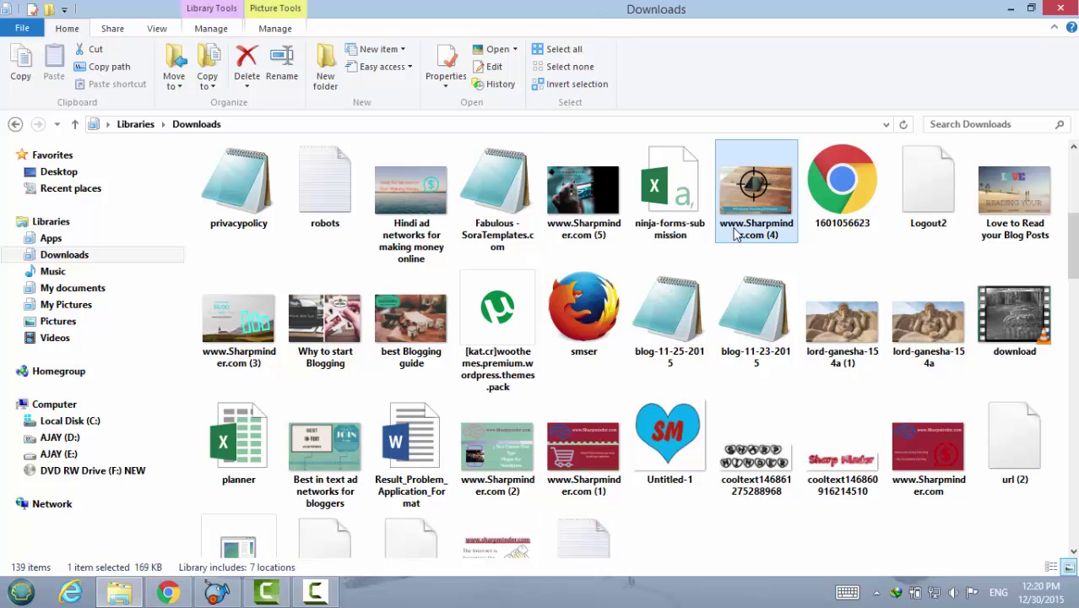
scroll(1053, 270, up, 3)
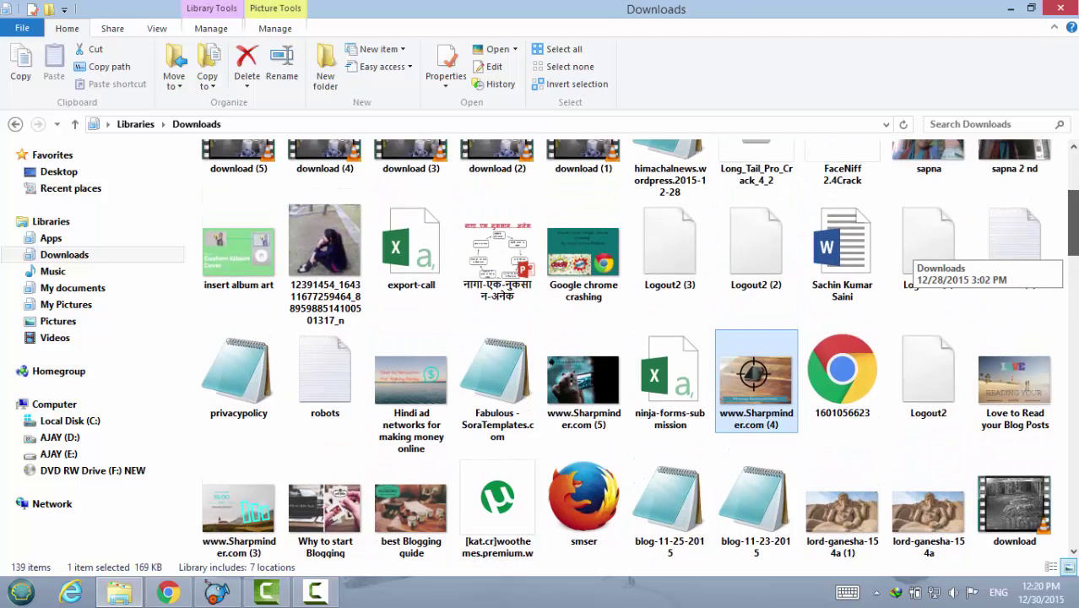
scroll(929, 245, up, 2)
scroll(928, 245, down, 2)
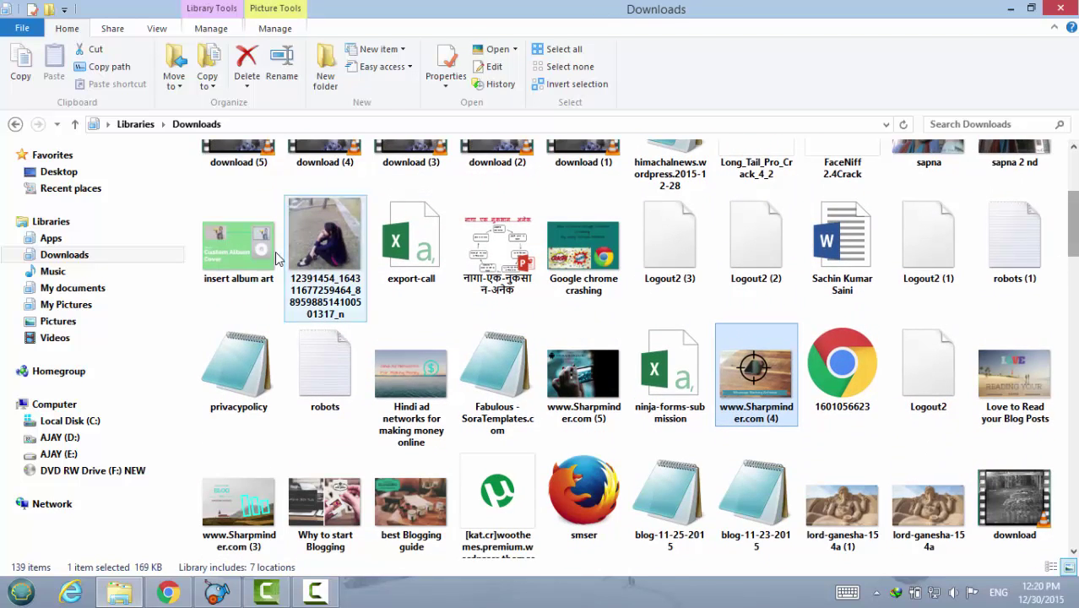
click(113, 290)
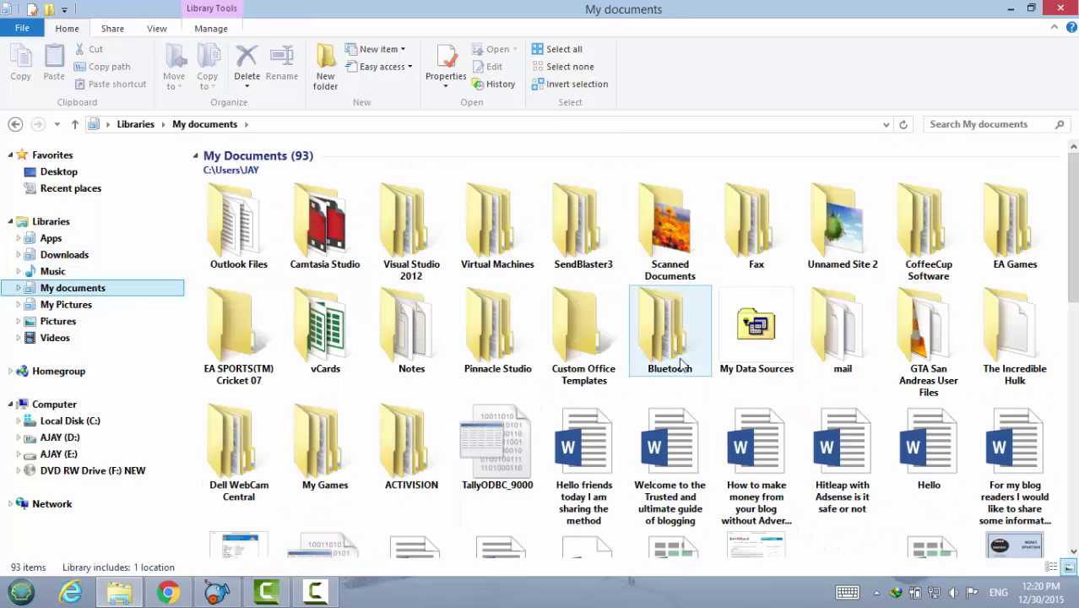
scroll(680, 358, down, 1)
scroll(677, 354, down, 2)
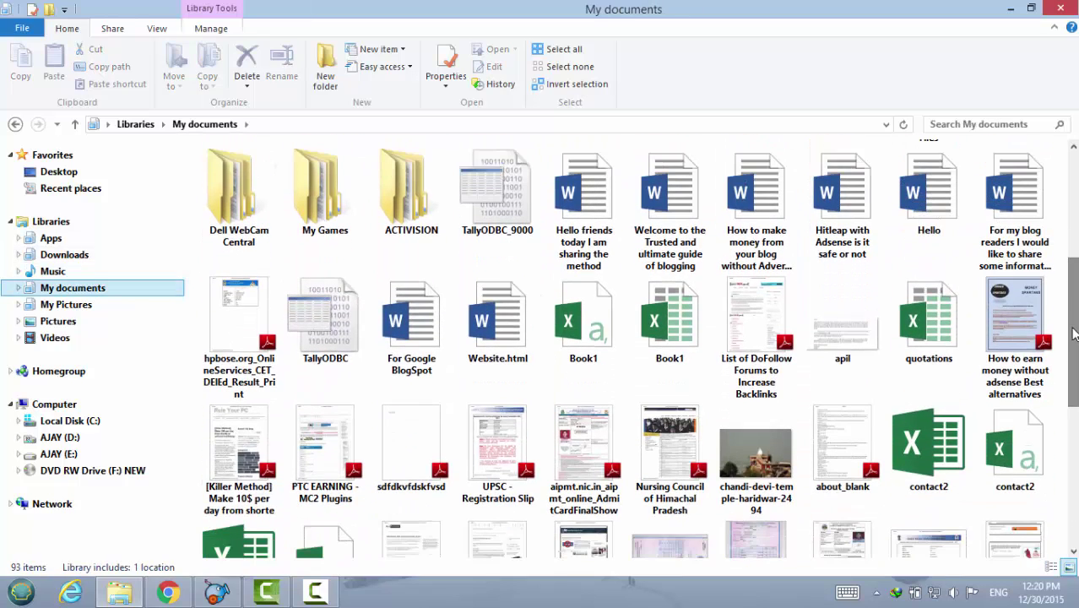
Open Book1 in Excel and check its ID, Name and Email ID column headers.
double_click(672, 329)
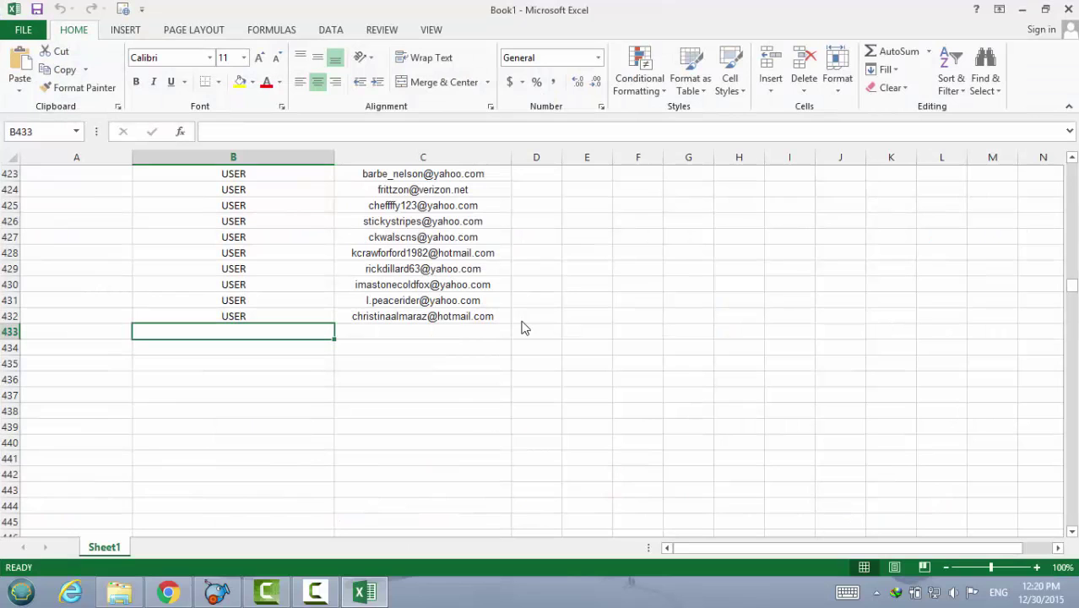
scroll(326, 300, up, 6)
scroll(326, 300, up, 2)
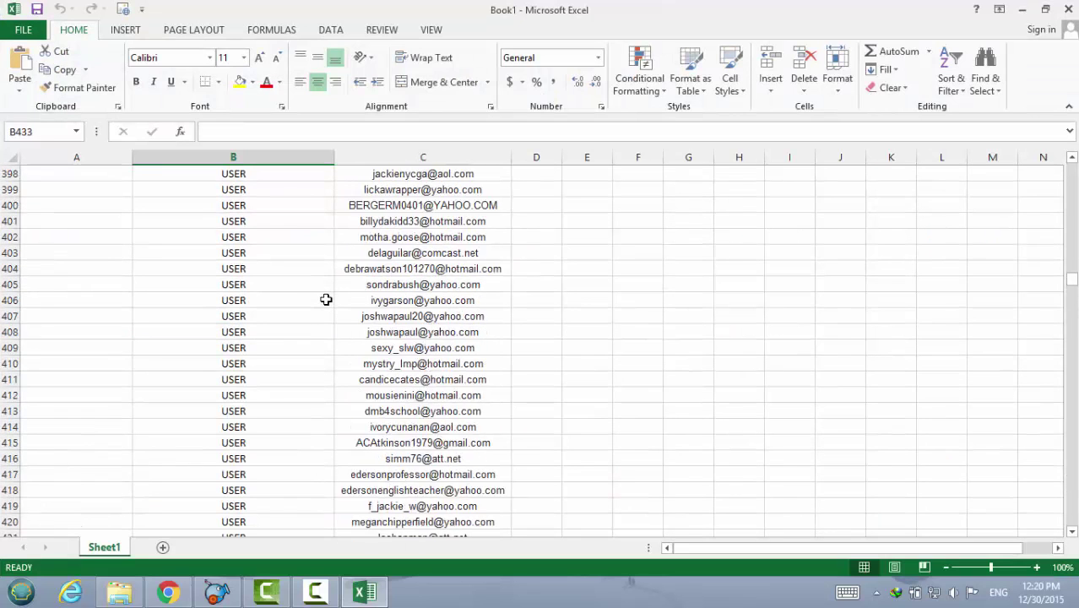
scroll(326, 300, up, 10)
scroll(326, 300, up, 20)
scroll(326, 300, up, 20)
scroll(326, 300, up, 20)
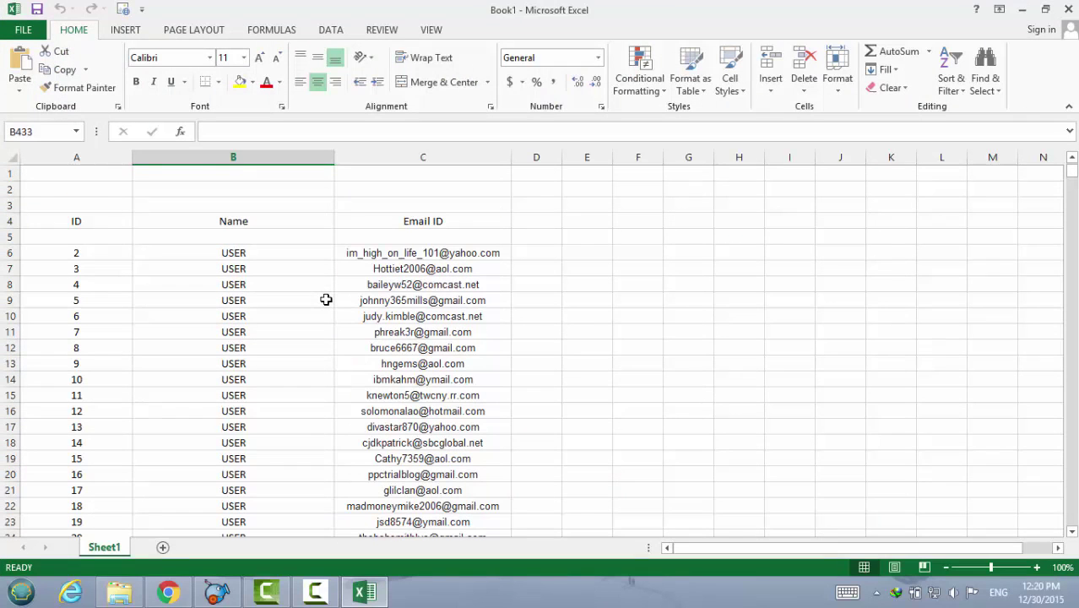
click(105, 225)
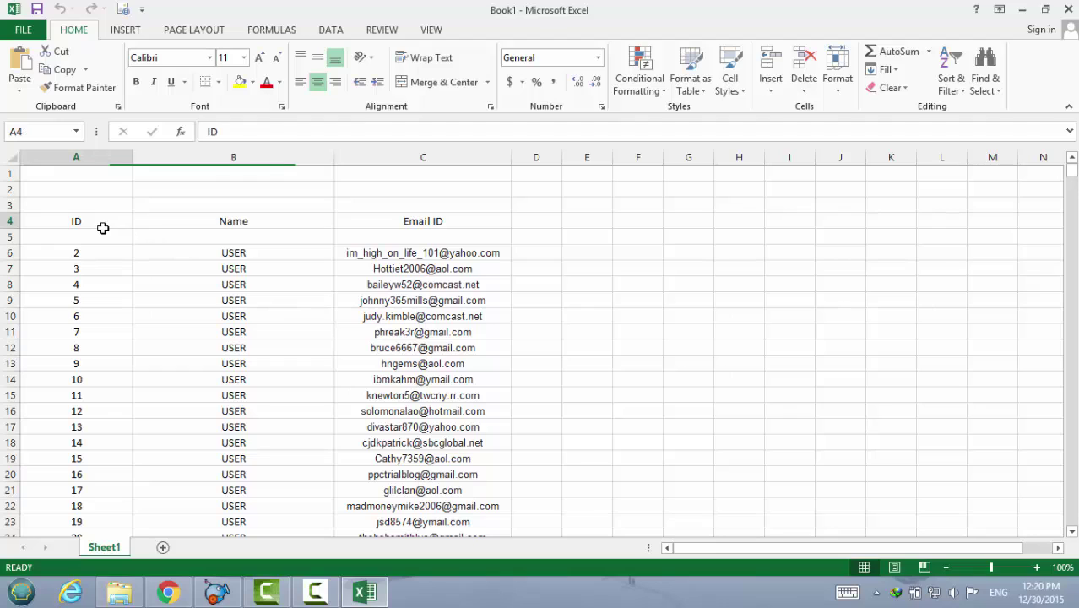
click(213, 221)
click(436, 222)
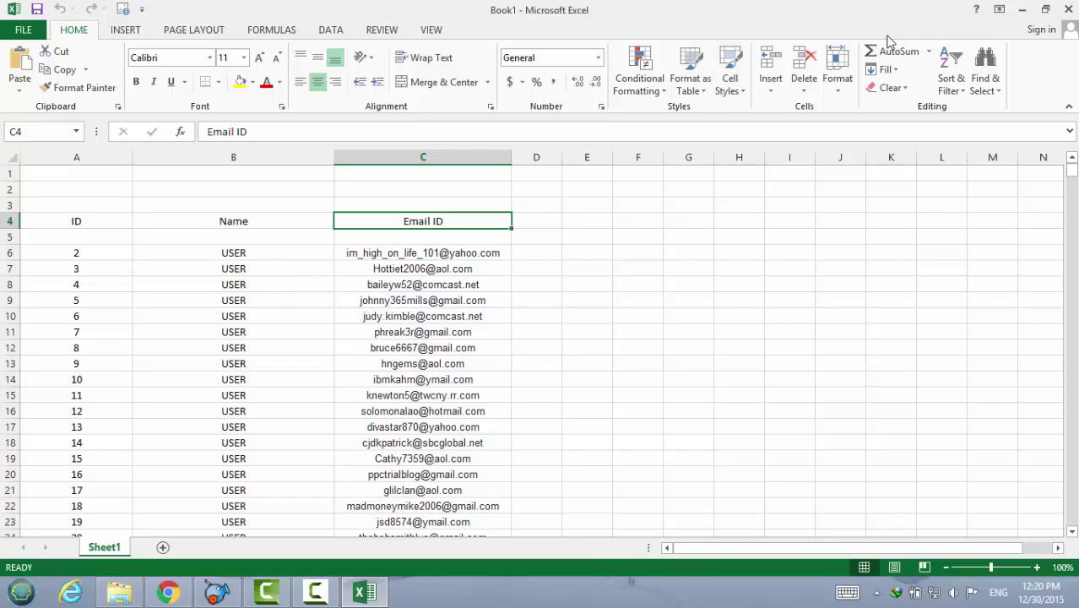
click(1067, 10)
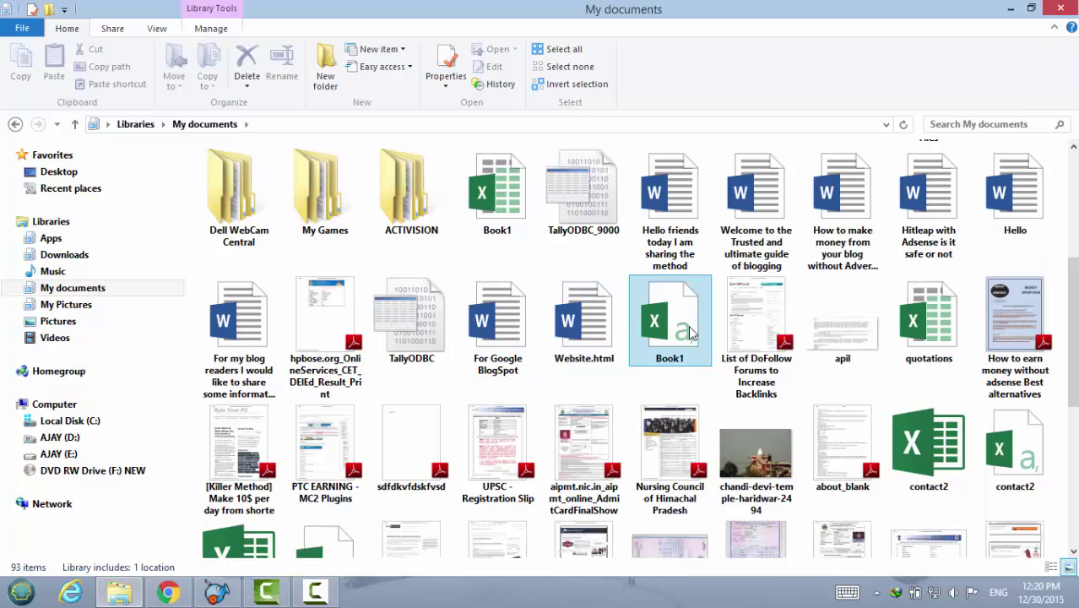
click(676, 331)
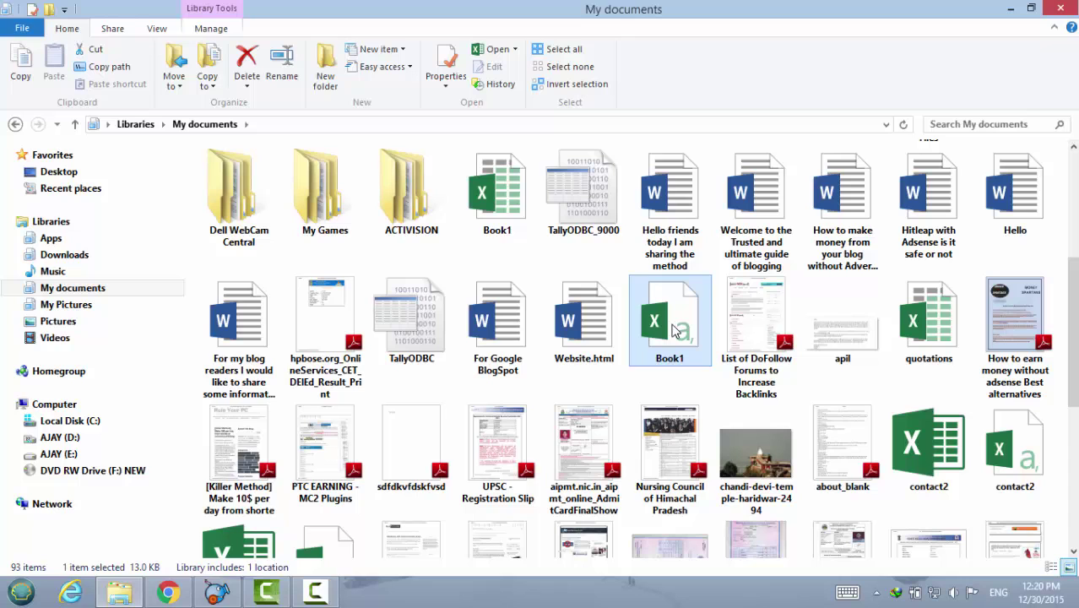
Open Book1.csv in Excel, inspect the Email ID header, and select the address table.
double_click(674, 330)
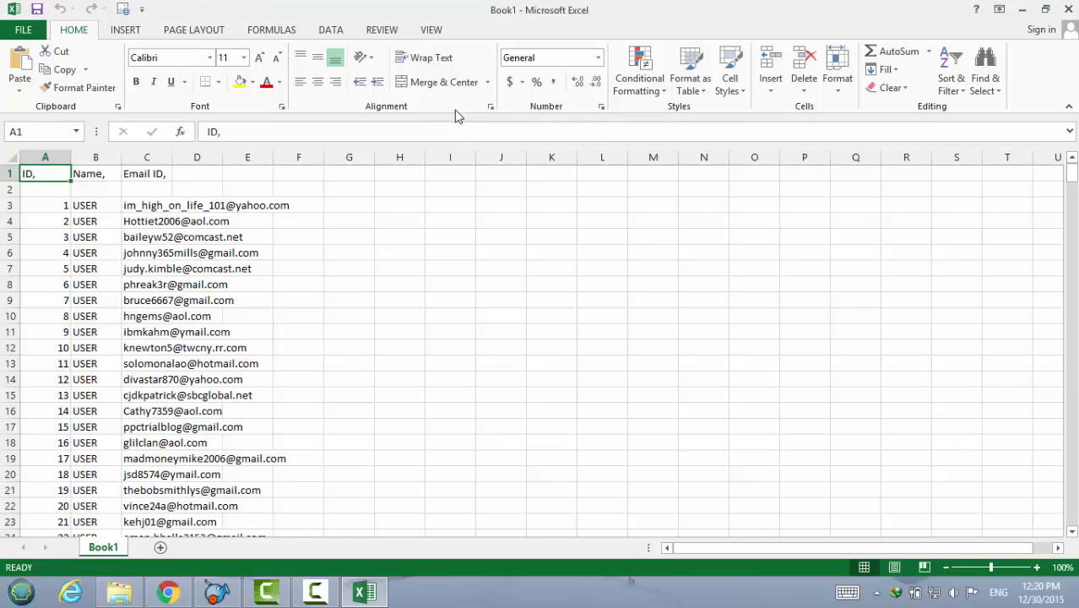
click(148, 175)
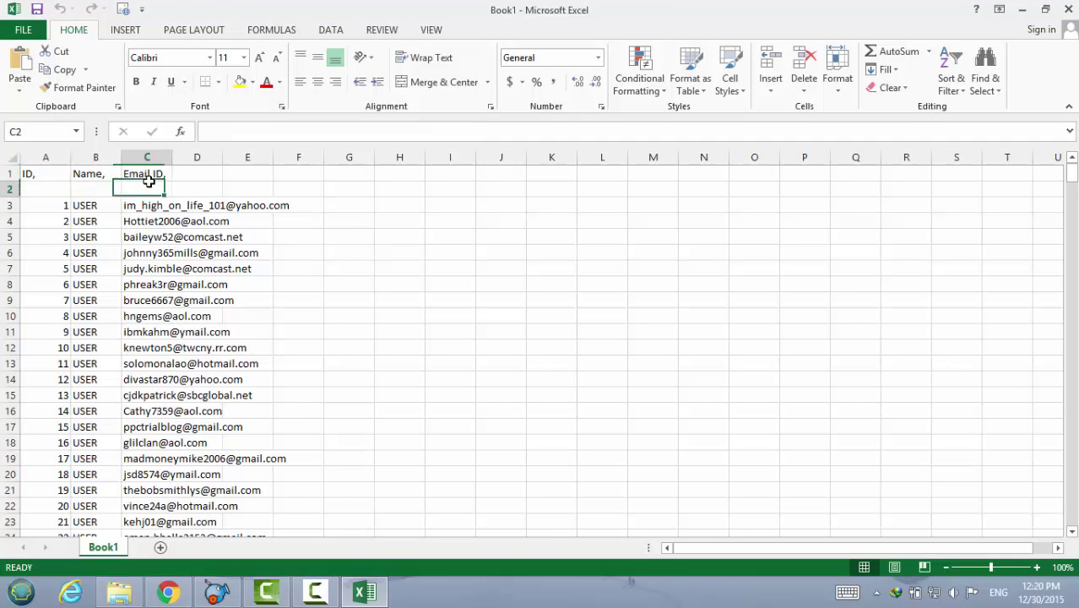
click(250, 132)
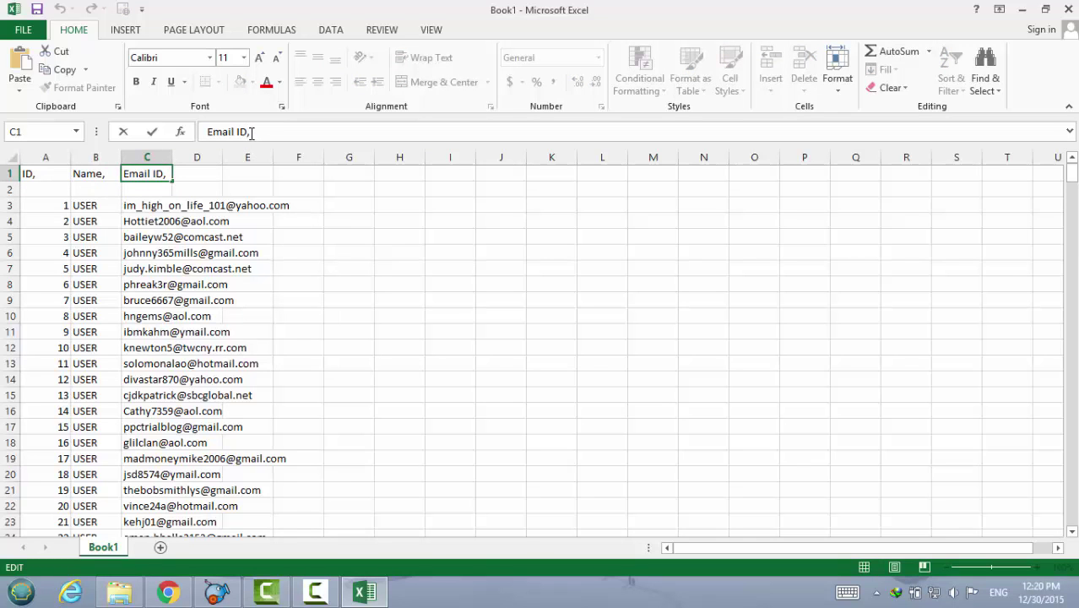
click(219, 221)
scroll(221, 223, down, 3)
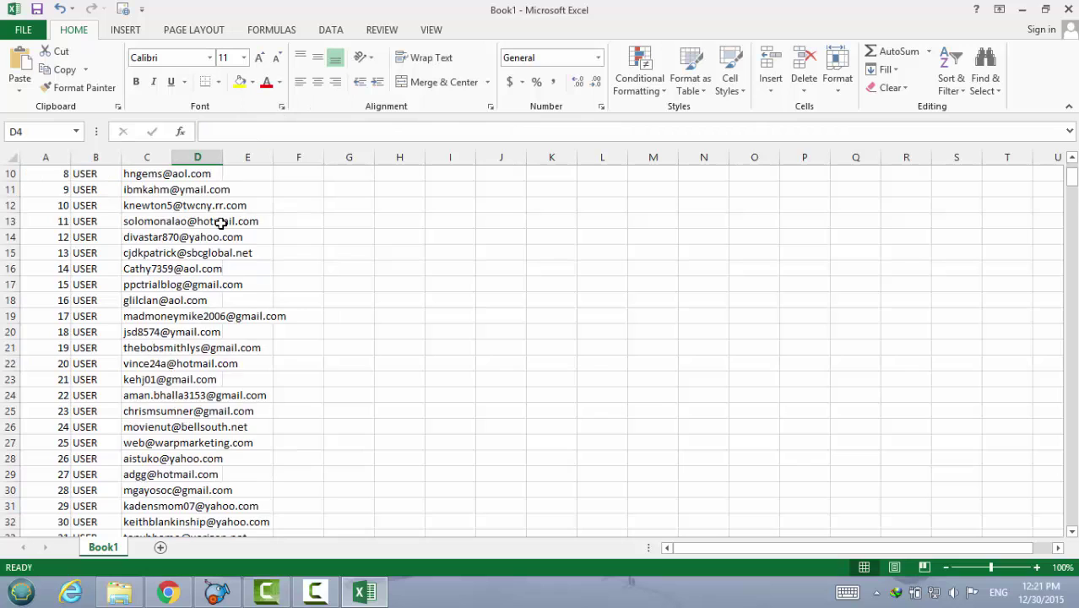
scroll(221, 222, down, 11)
scroll(221, 222, up, 14)
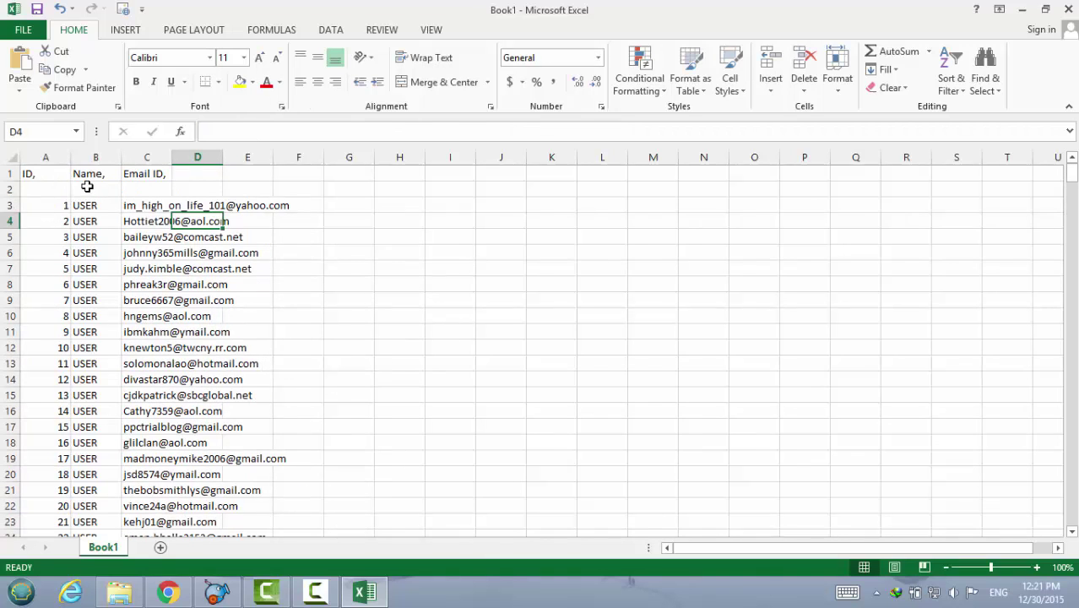
drag(42, 173, 246, 513)
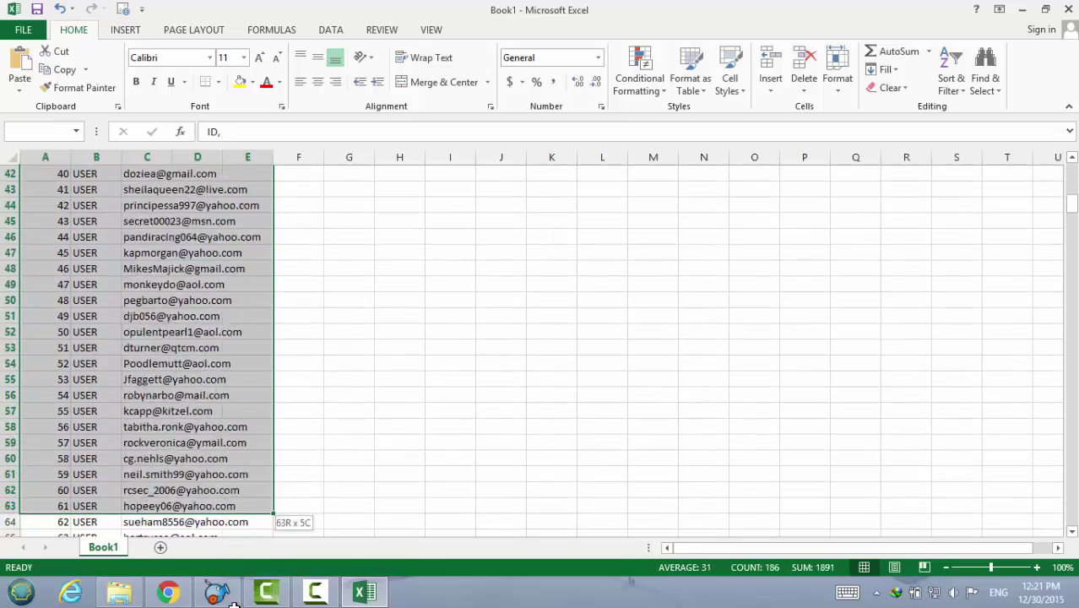
drag(245, 514, 234, 537)
Scroll to the end of the list, confirming 427 address entries.
scroll(234, 284, down, 3)
scroll(234, 284, down, 15)
scroll(234, 284, down, 20)
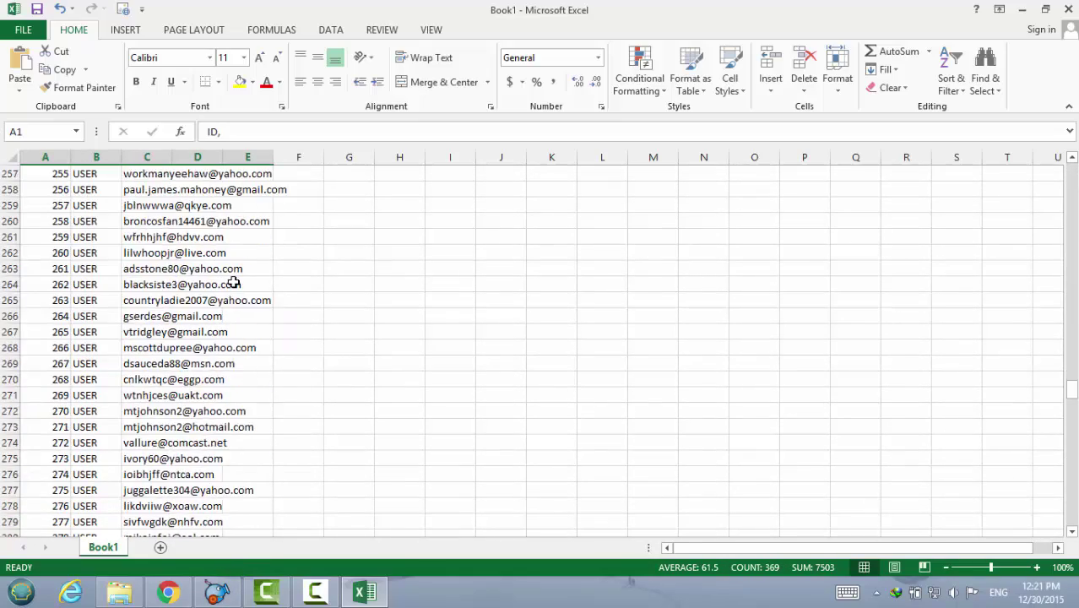
scroll(234, 283, down, 20)
scroll(234, 282, down, 14)
scroll(233, 282, down, 7)
scroll(234, 282, down, 2)
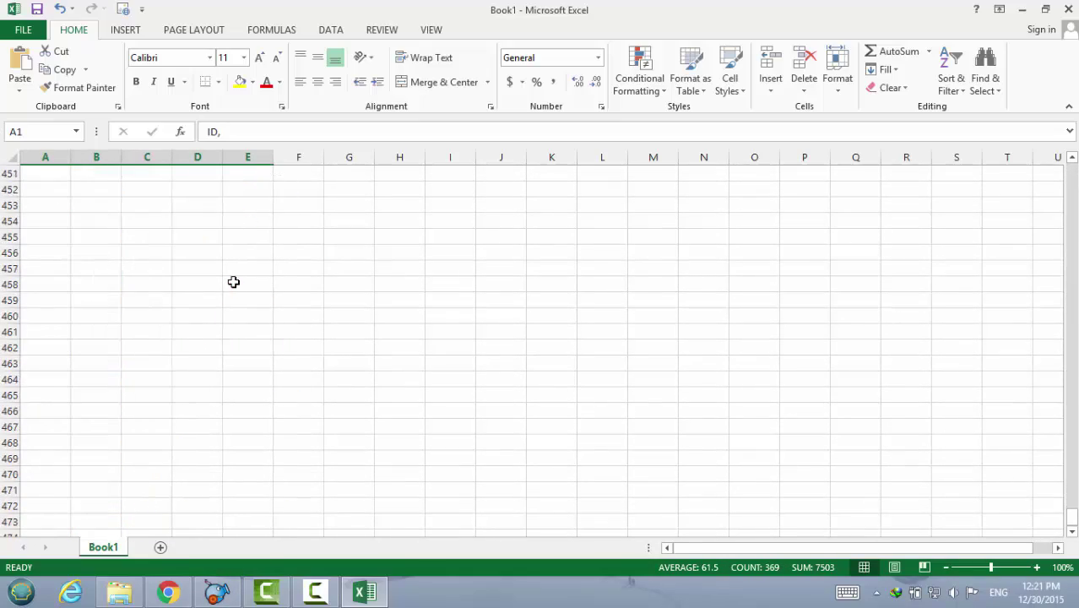
scroll(234, 282, down, 9)
scroll(234, 282, up, 9)
scroll(234, 282, up, 10)
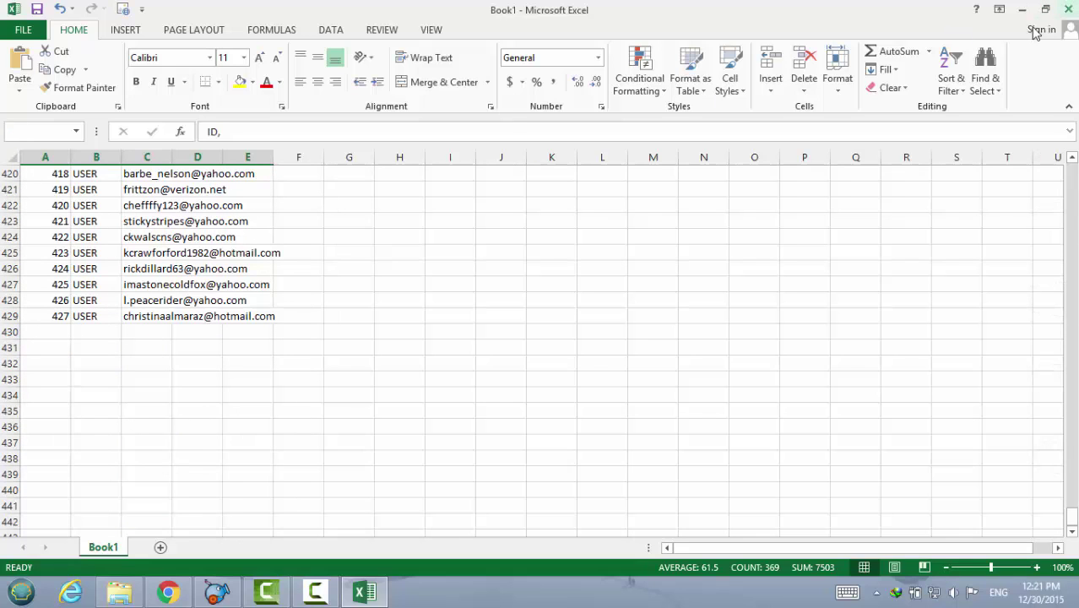
Close the Book1 workbook without saving changes.
key(Escape)
click(554, 312)
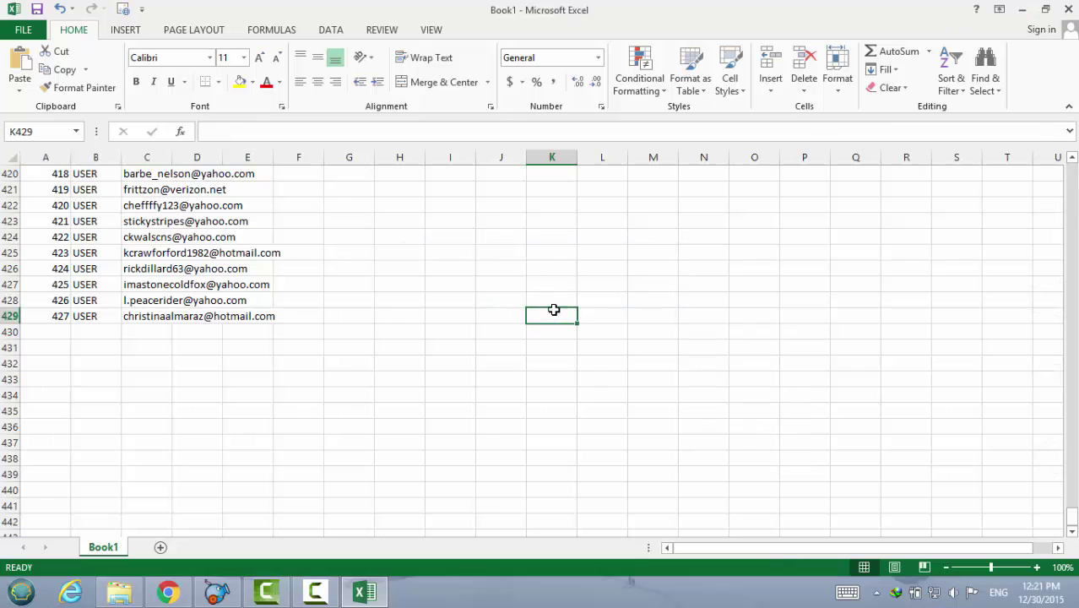
click(1068, 10)
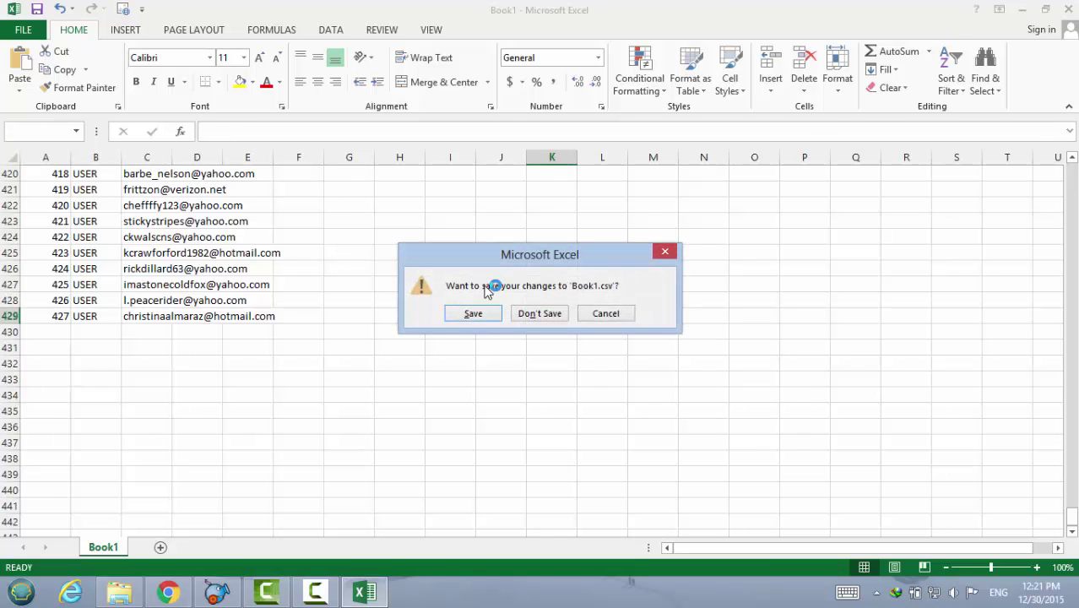
click(533, 311)
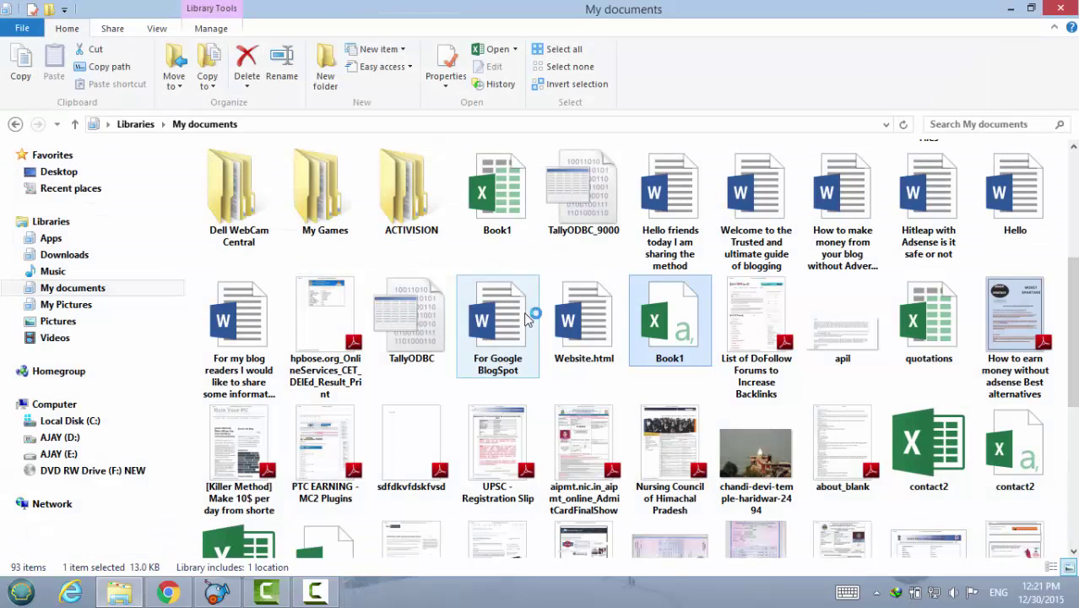
Choose Book1.csv from My documents as the import file, then advance to field matching.
click(216, 593)
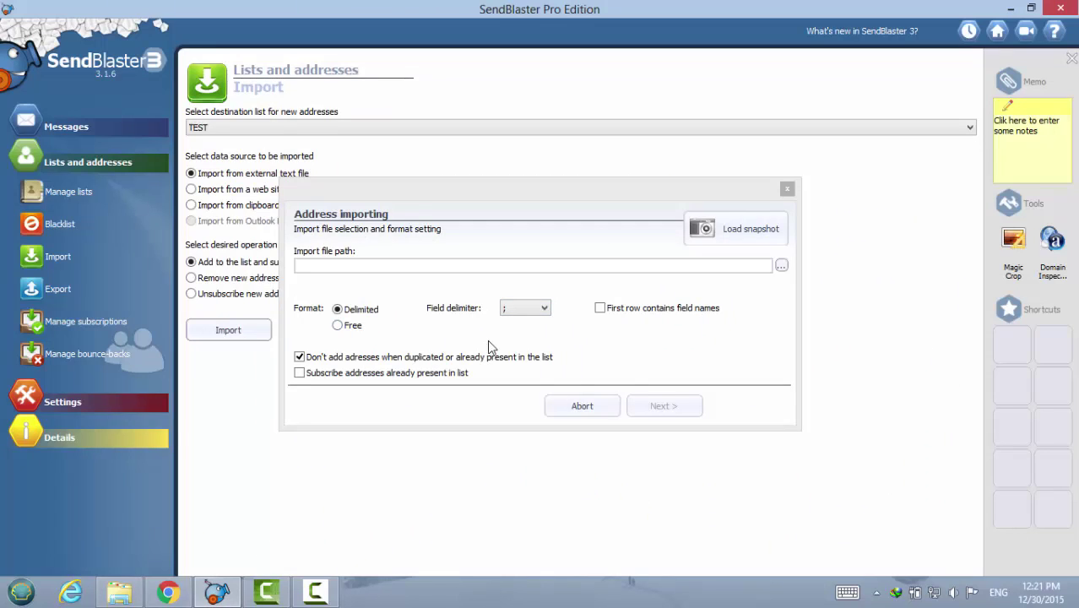
click(582, 407)
click(783, 266)
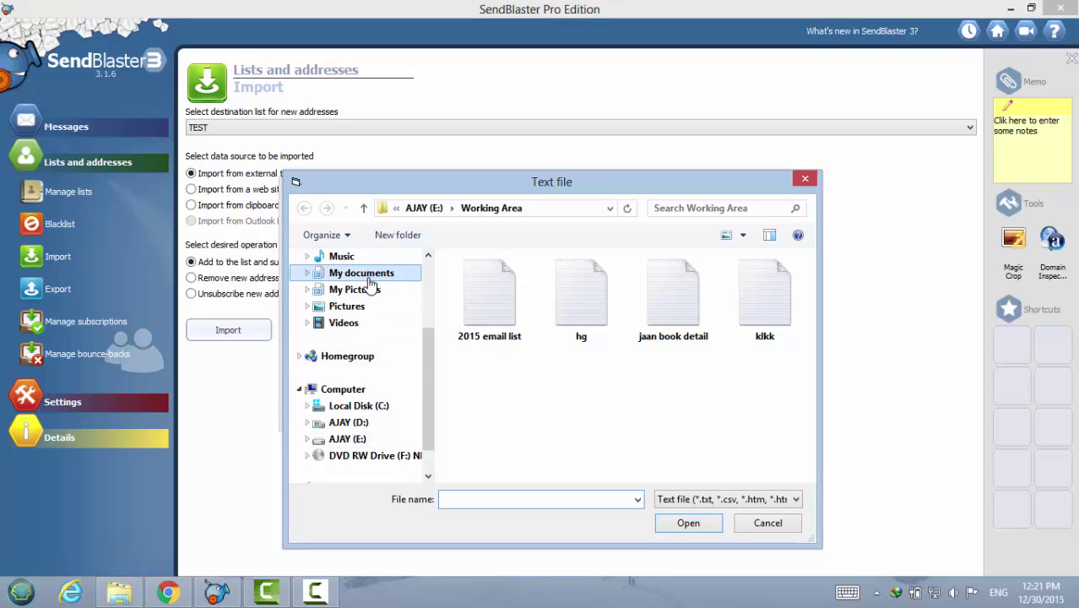
click(372, 275)
scroll(669, 371, down, 10)
scroll(670, 369, up, 3)
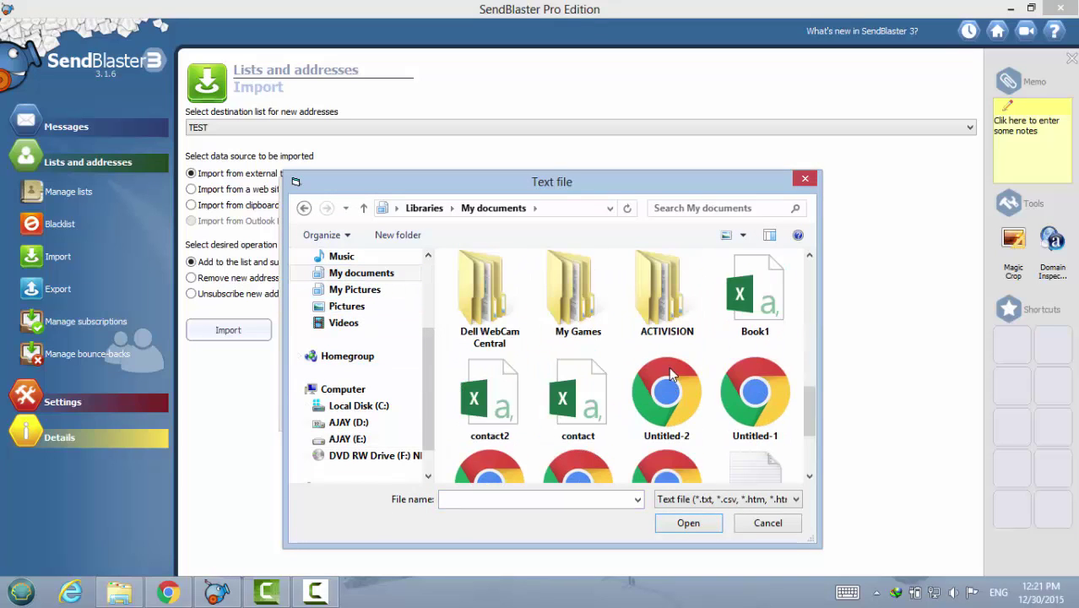
click(685, 365)
double_click(755, 296)
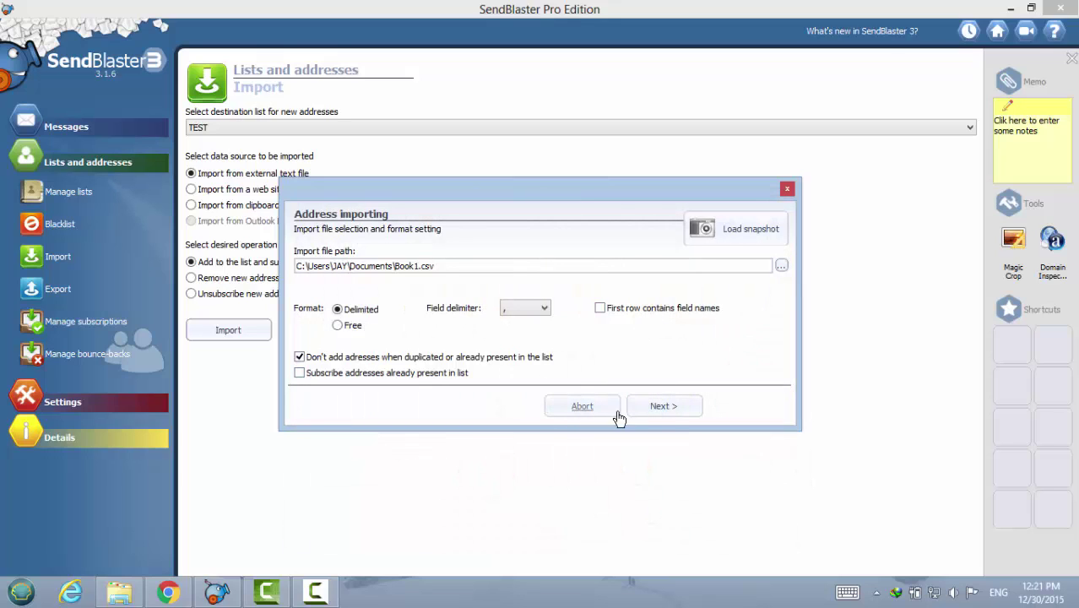
click(663, 408)
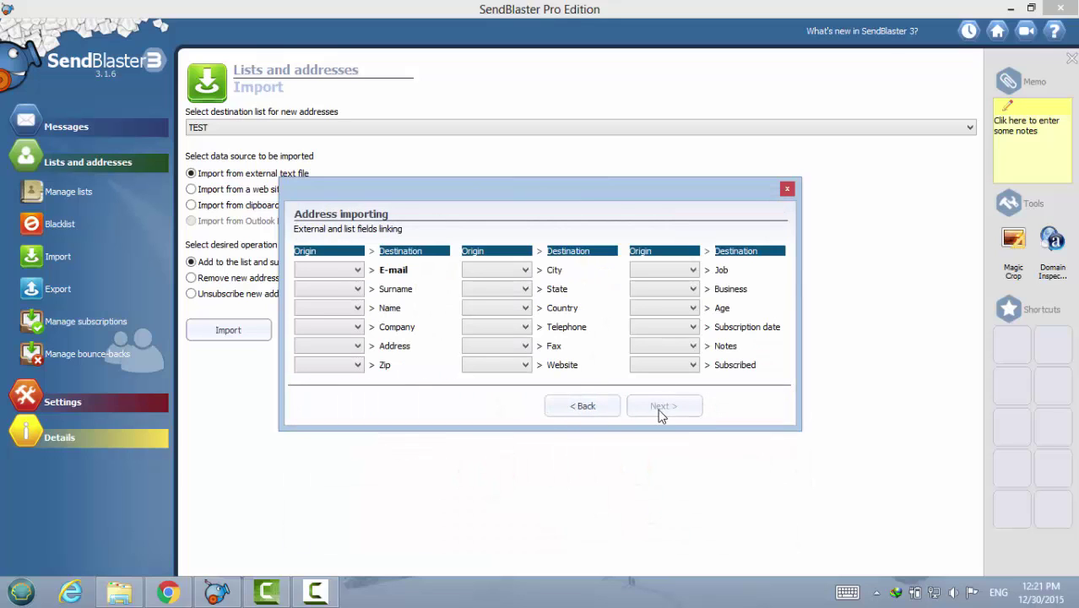
Map the CSV fields: Email ID to E-mail, Name to Name, and ID to Surname.
click(343, 271)
click(343, 288)
click(352, 291)
click(353, 318)
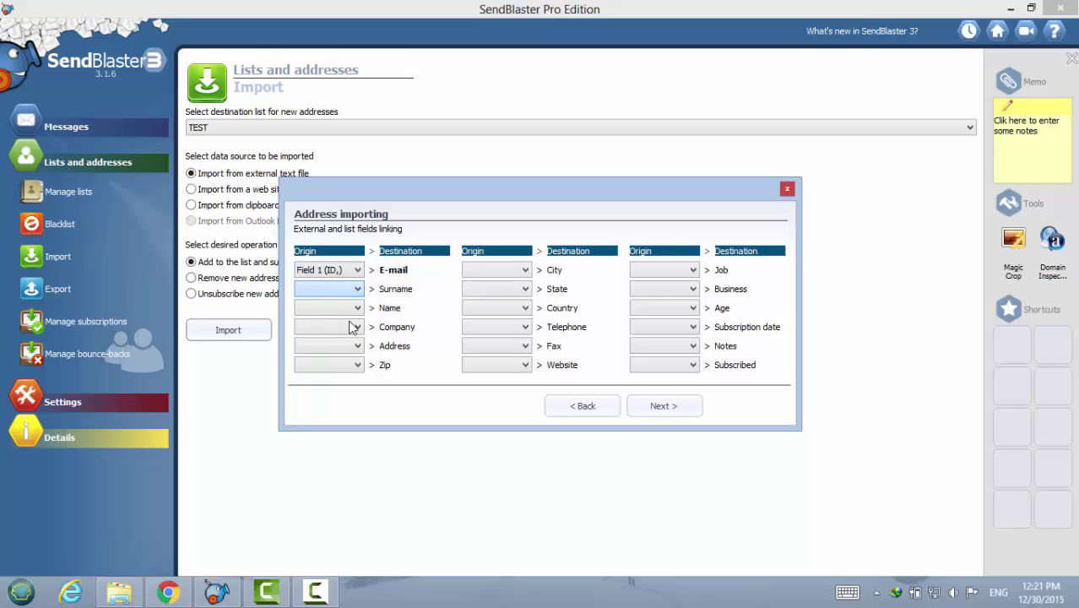
click(349, 270)
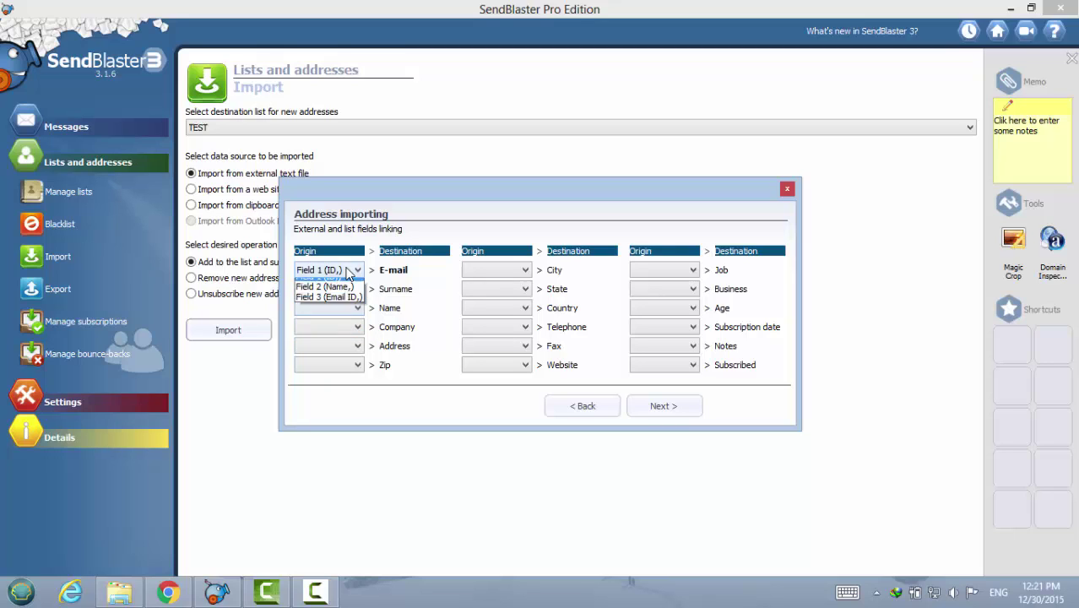
click(345, 315)
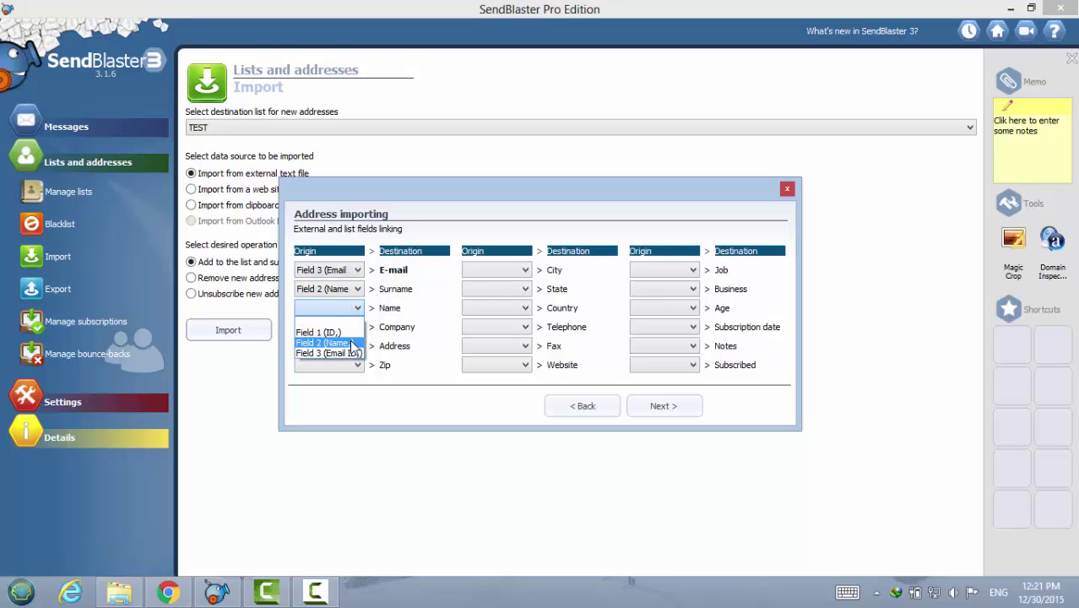
click(351, 344)
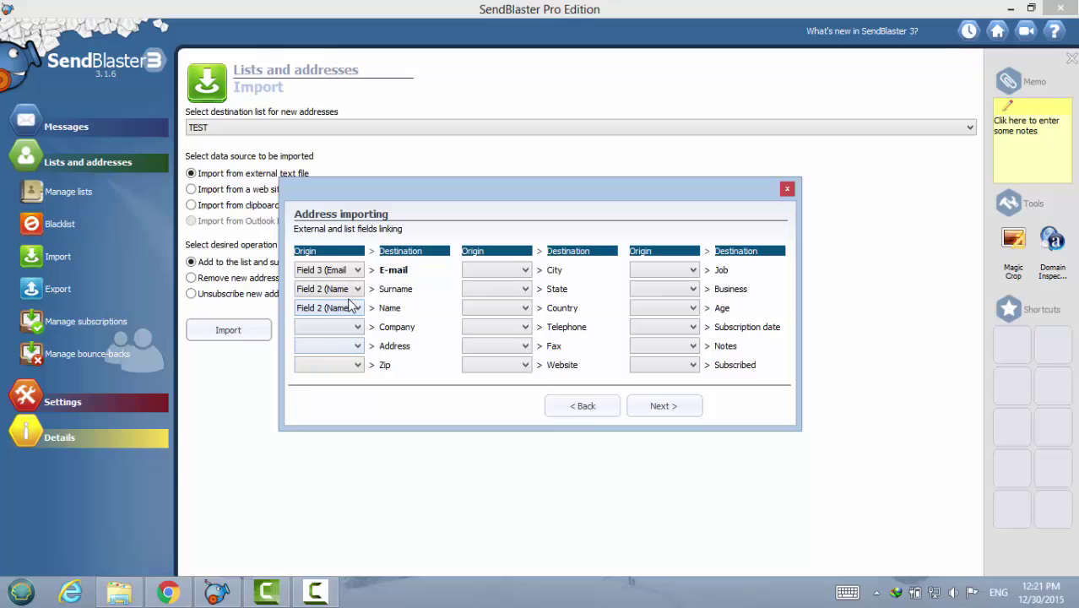
click(351, 292)
click(334, 313)
Run the import into TEST, close the import report, and display the TEST address grid.
click(668, 406)
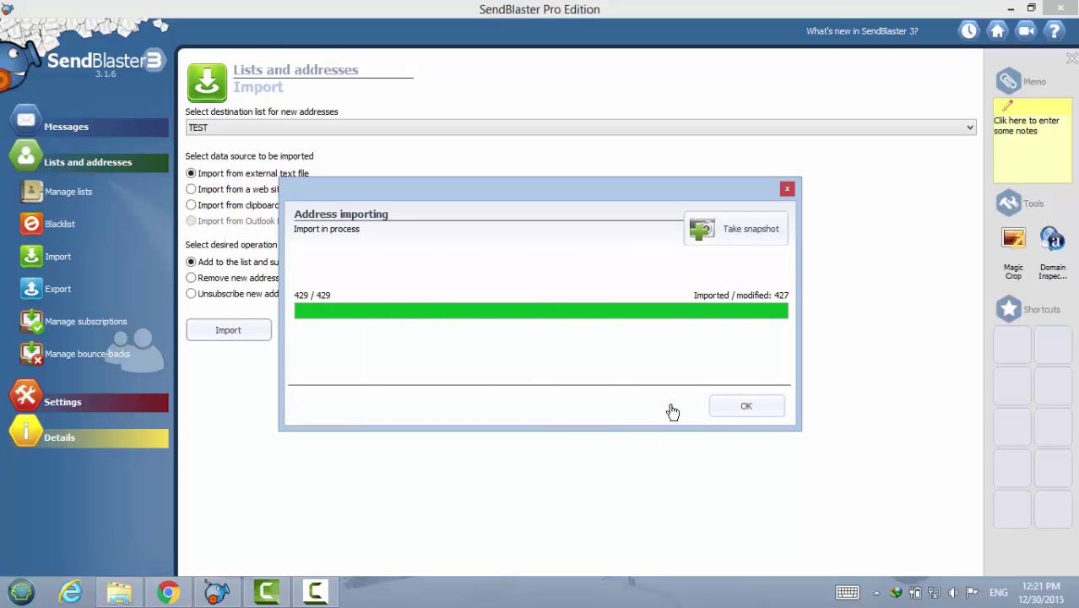
click(743, 404)
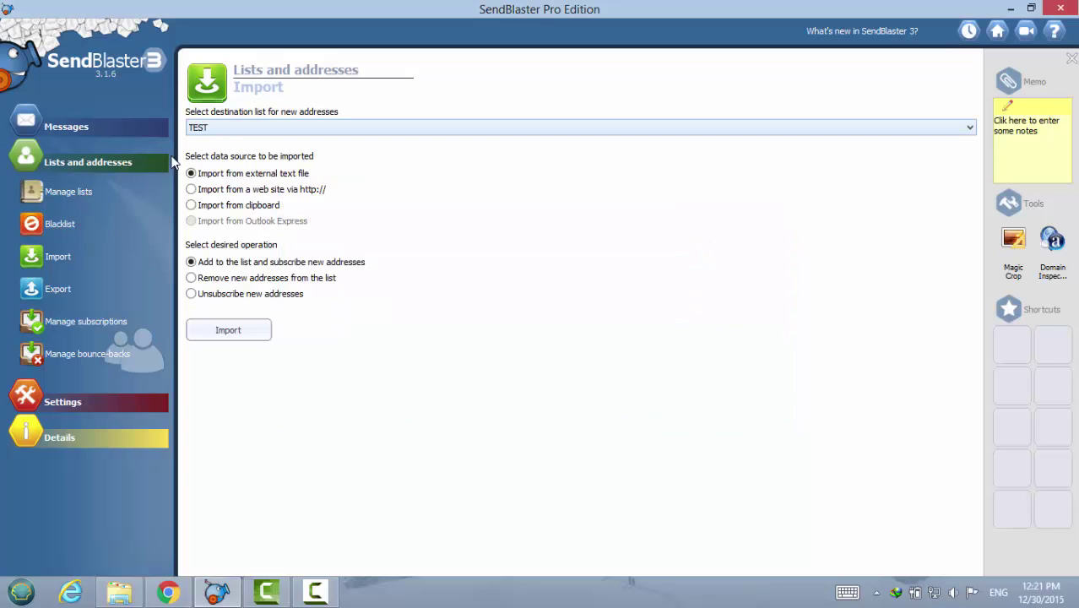
click(74, 190)
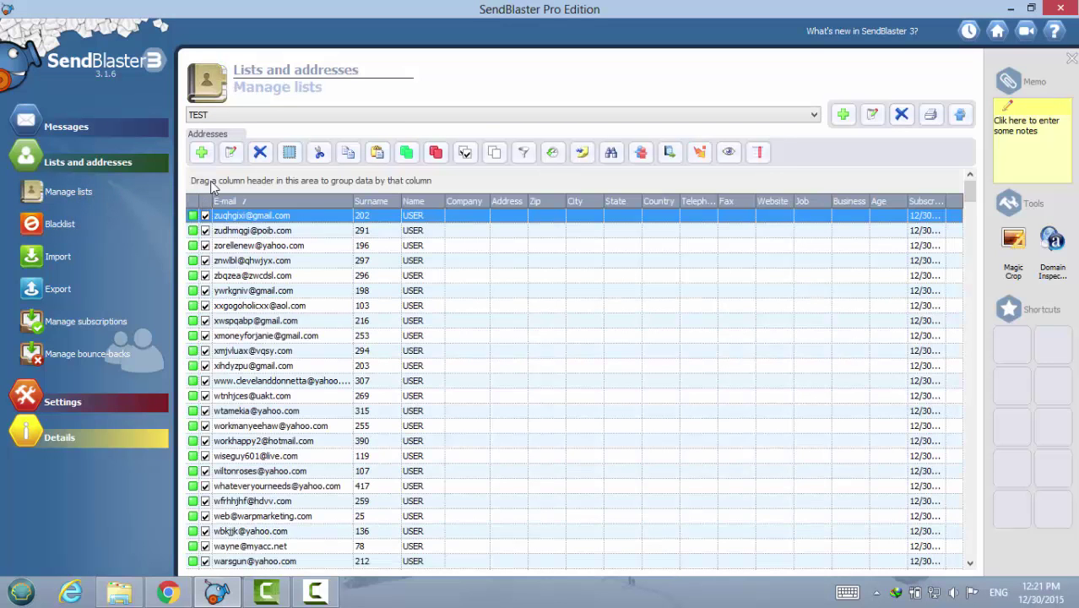
scroll(365, 290, down, 9)
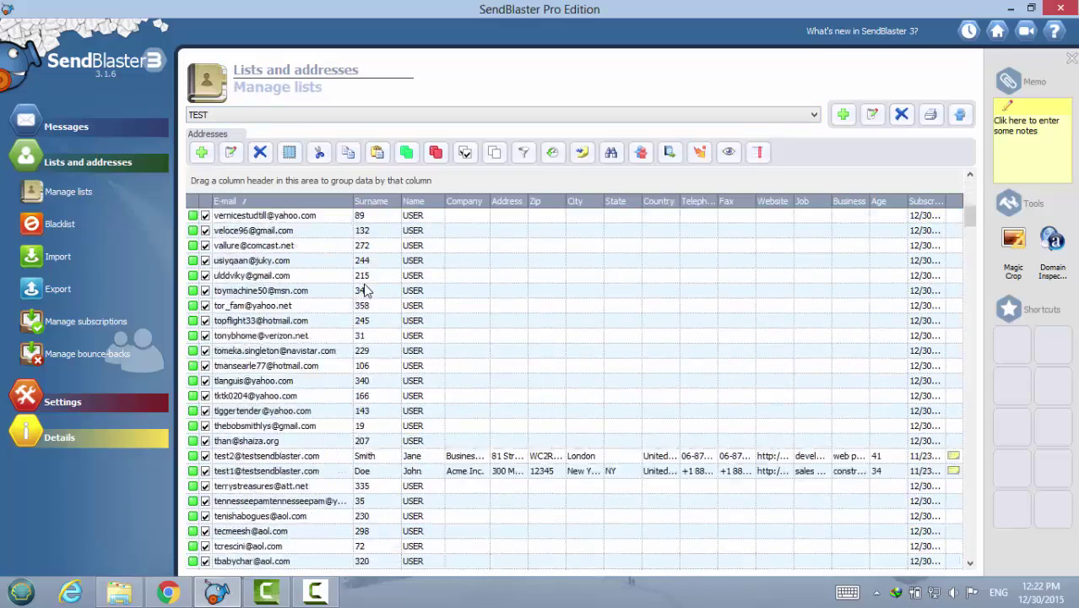
scroll(366, 289, down, 6)
scroll(365, 290, up, 12)
scroll(366, 290, down, 10)
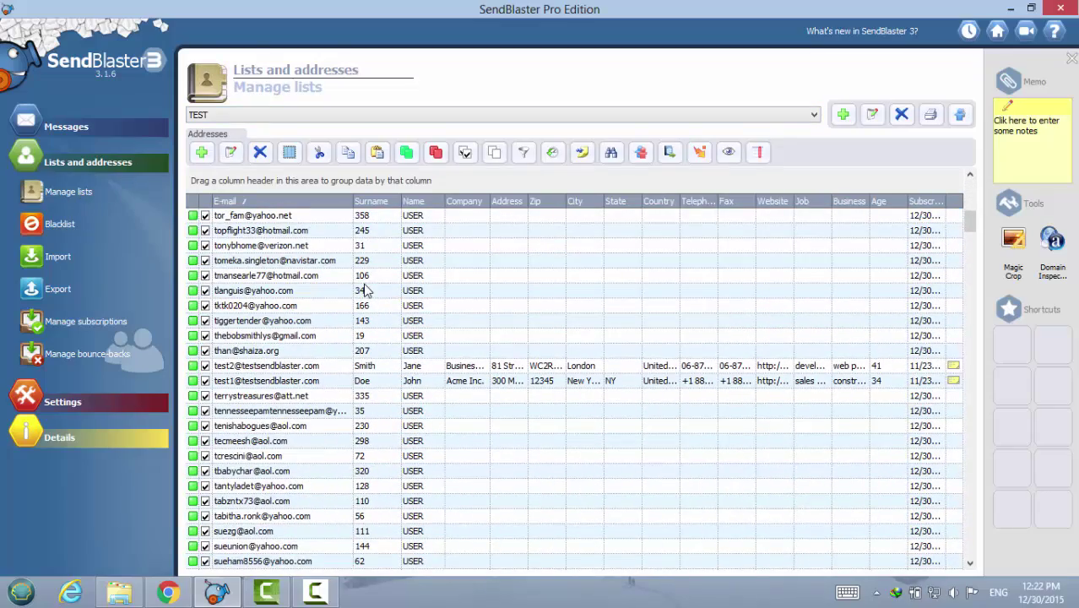
click(365, 289)
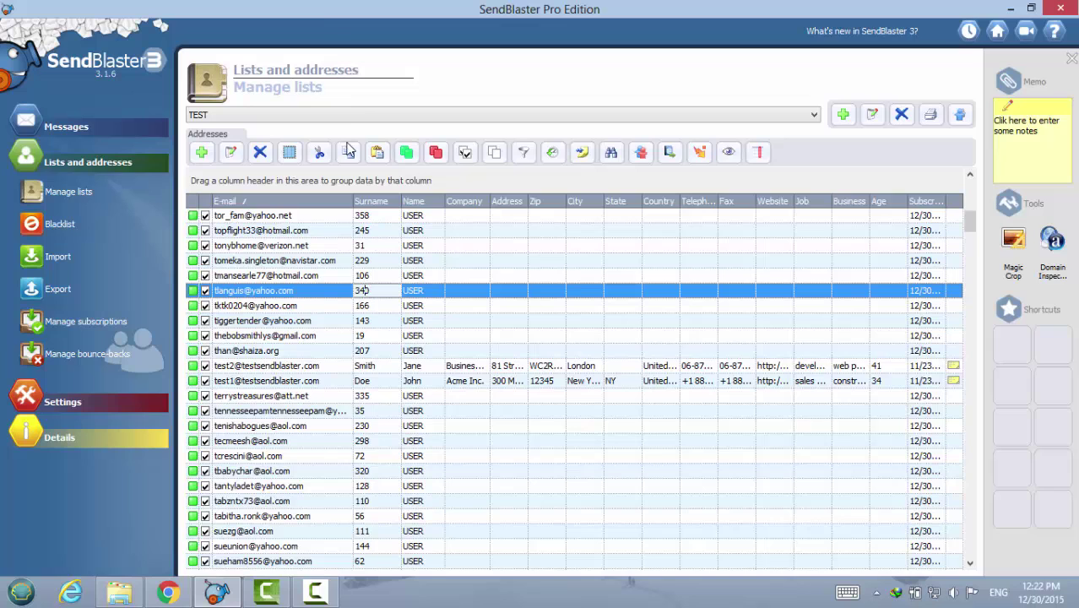
scroll(395, 435, up, 2)
scroll(395, 435, up, 4)
scroll(395, 435, up, 3)
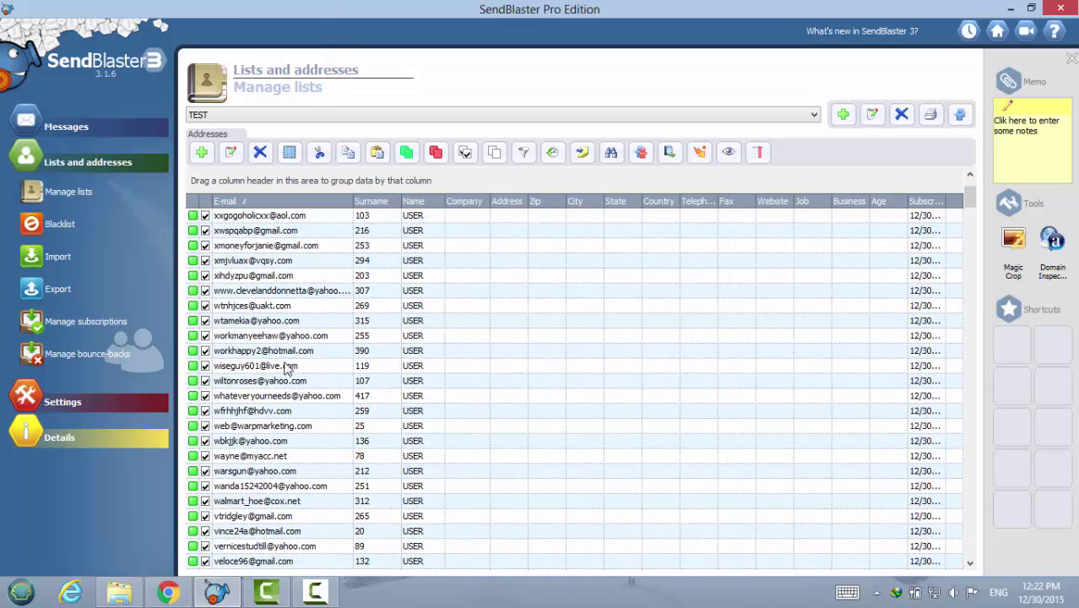
click(79, 401)
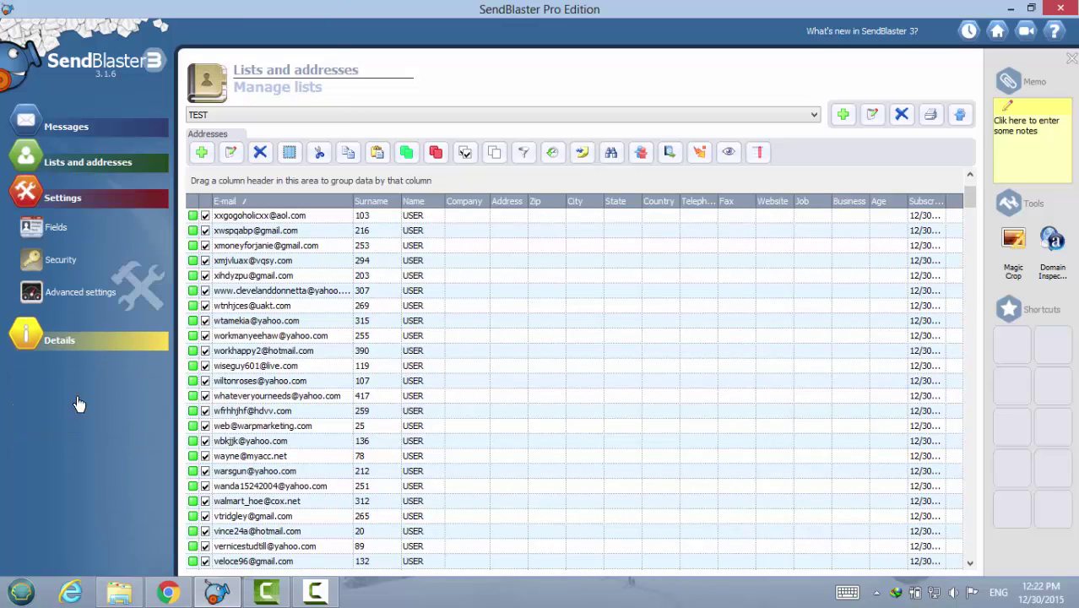
click(63, 128)
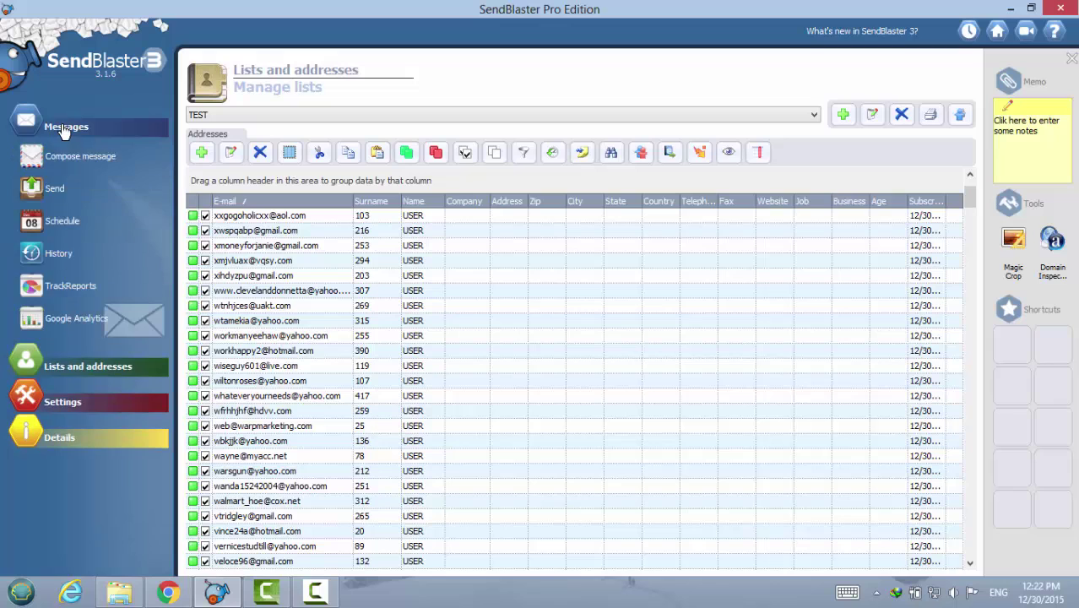
Check the smtp.gmail.com server and sender details, then run a connection test and dismiss the 502 error.
click(55, 189)
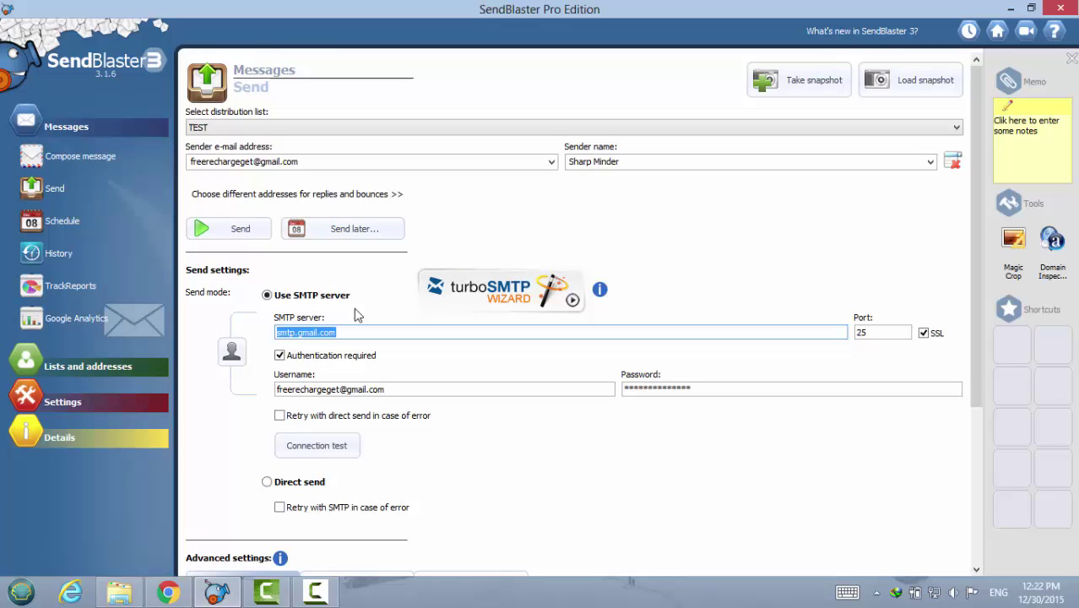
click(335, 332)
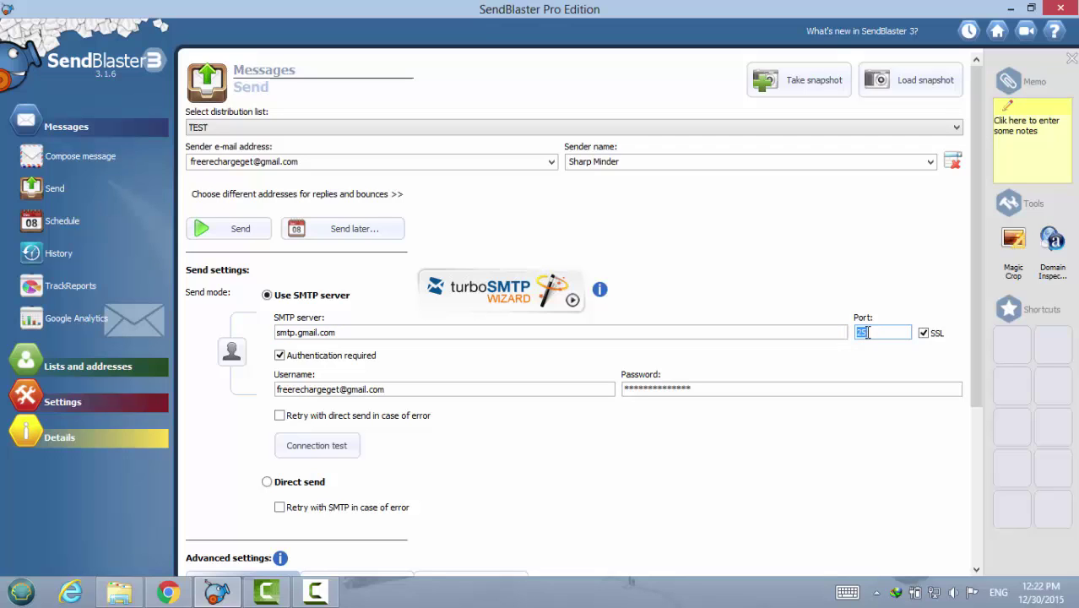
click(308, 161)
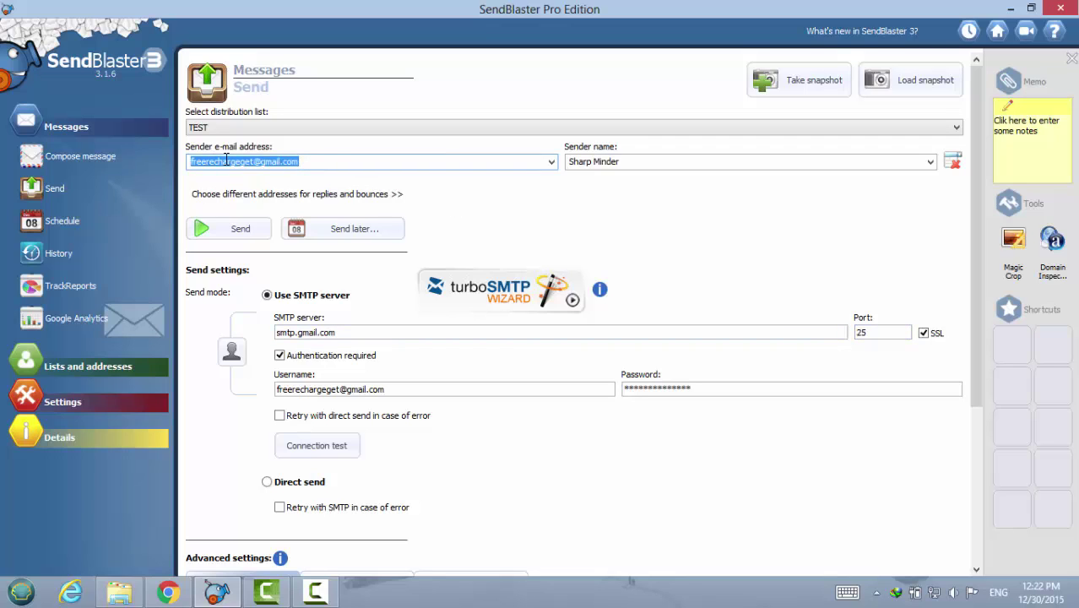
click(670, 164)
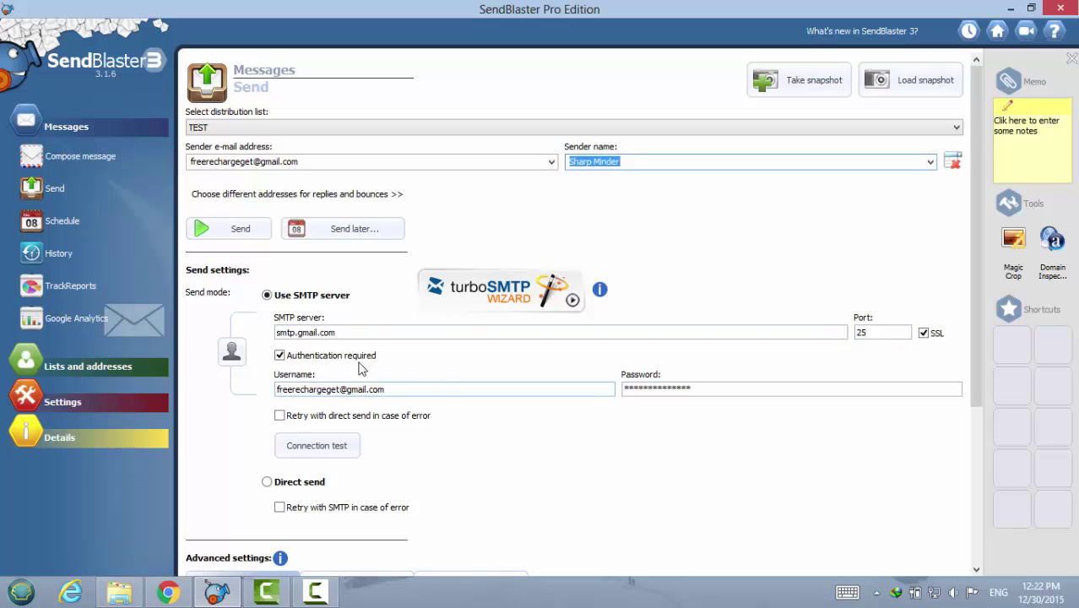
click(336, 447)
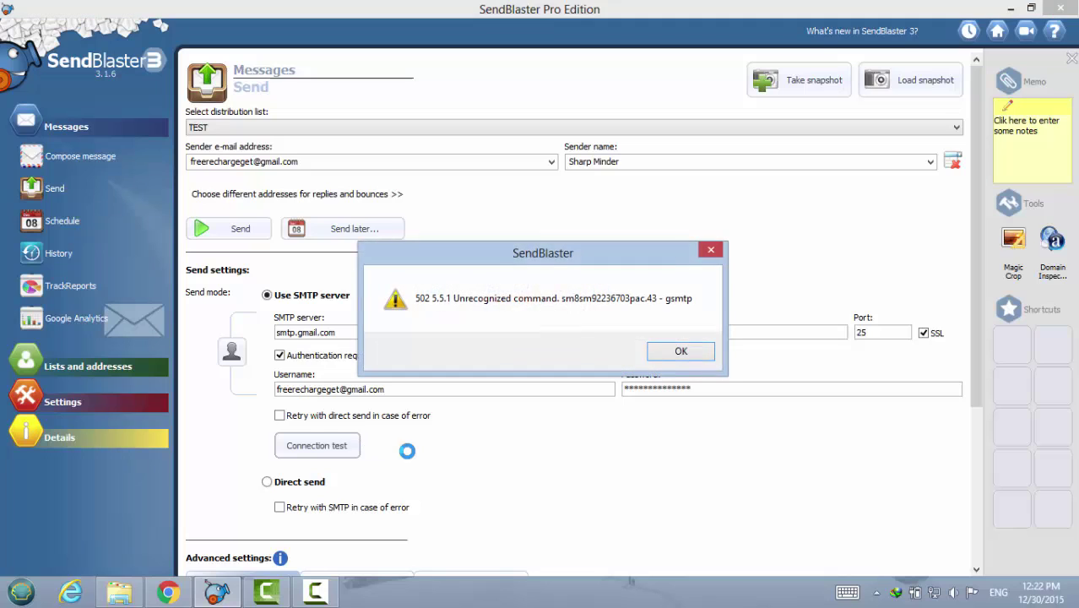
click(687, 349)
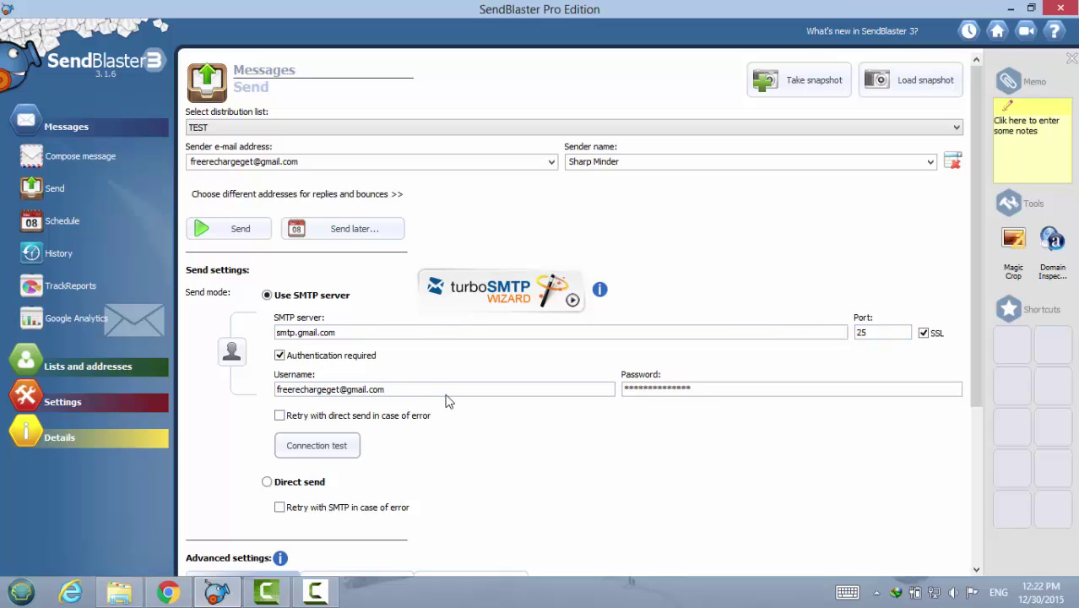
Send the mailing to TEST, dismissing the authentication error and the 0-of-429 sending summary.
scroll(448, 402, down, 2)
scroll(448, 402, down, 2)
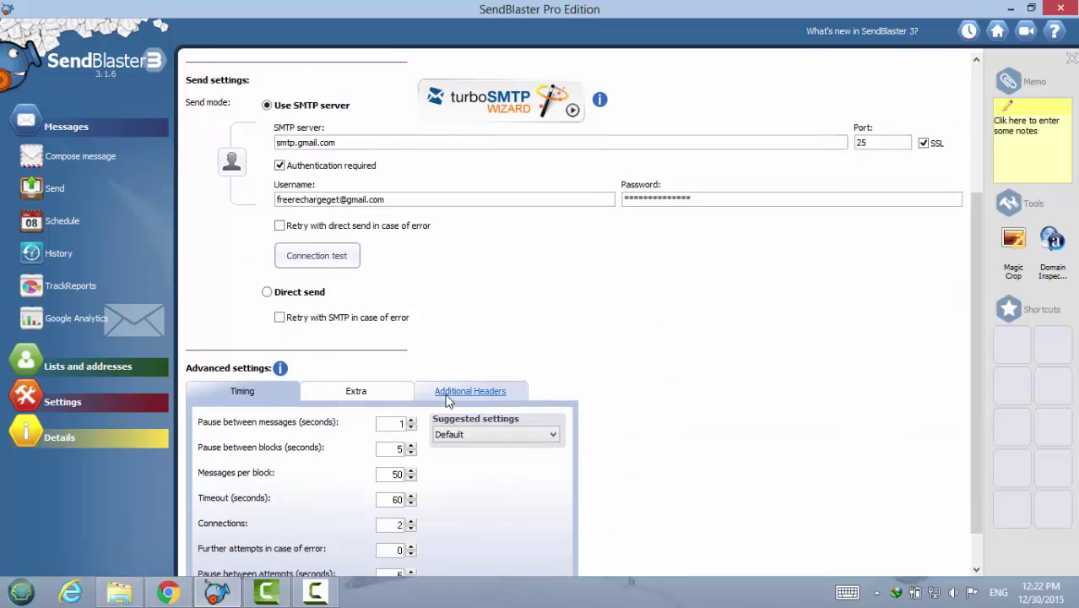
scroll(400, 423, up, 4)
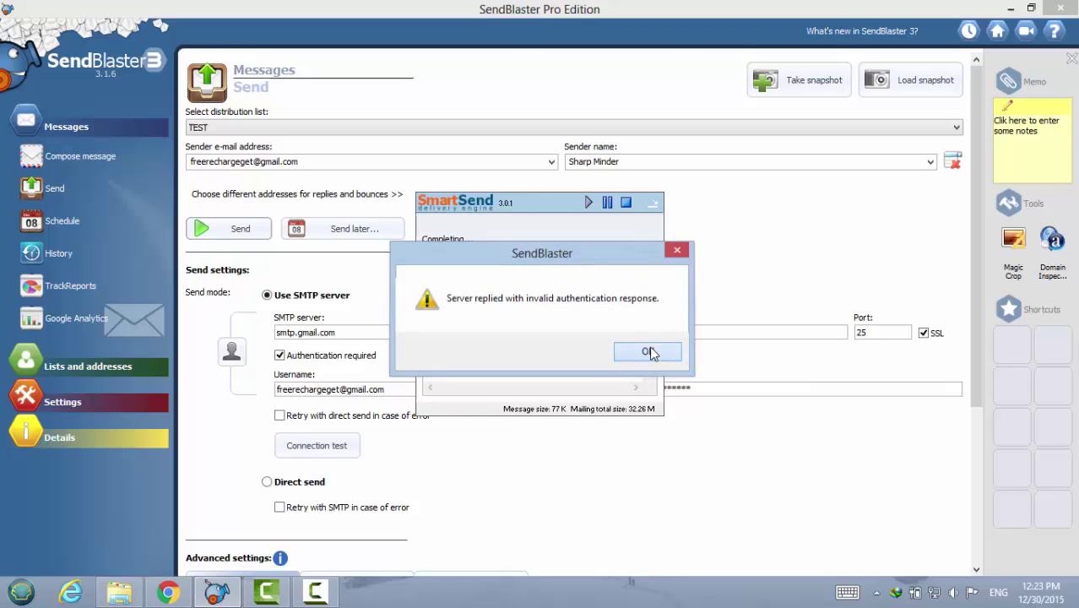
click(648, 351)
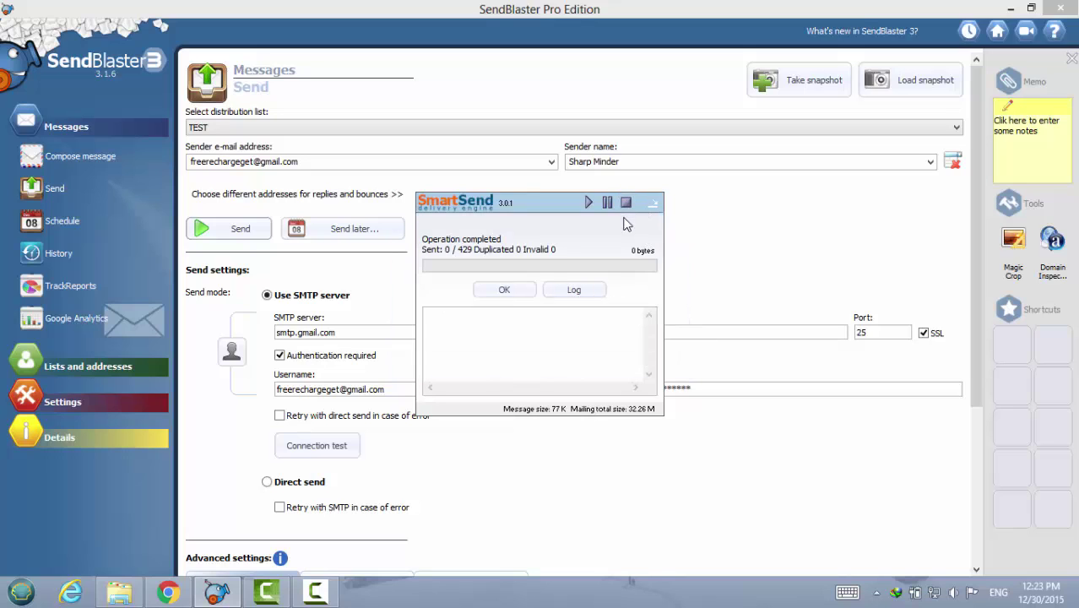
click(505, 291)
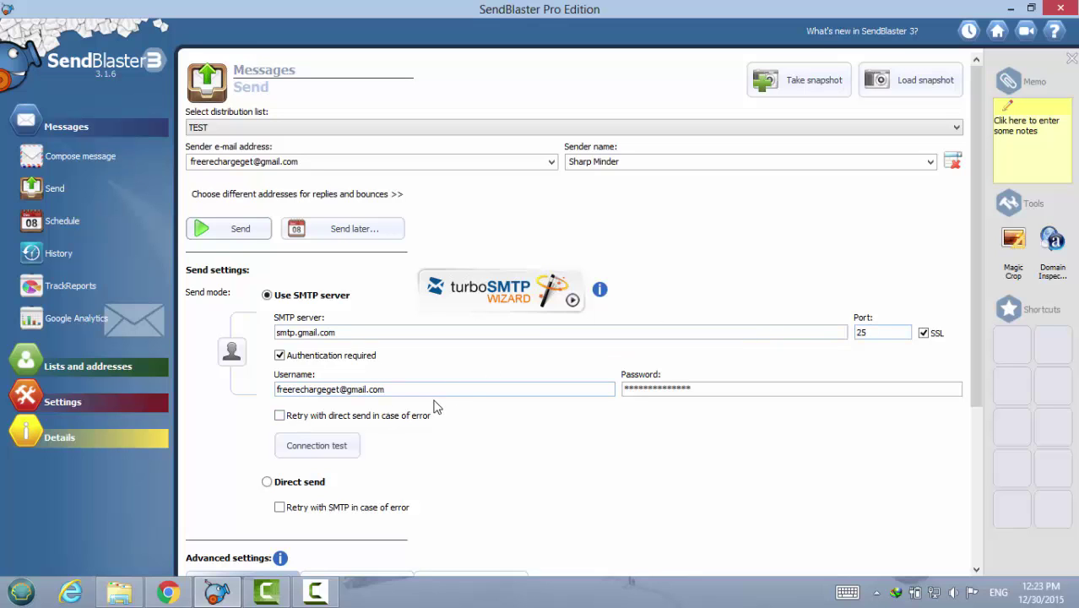
scroll(236, 375, down, 3)
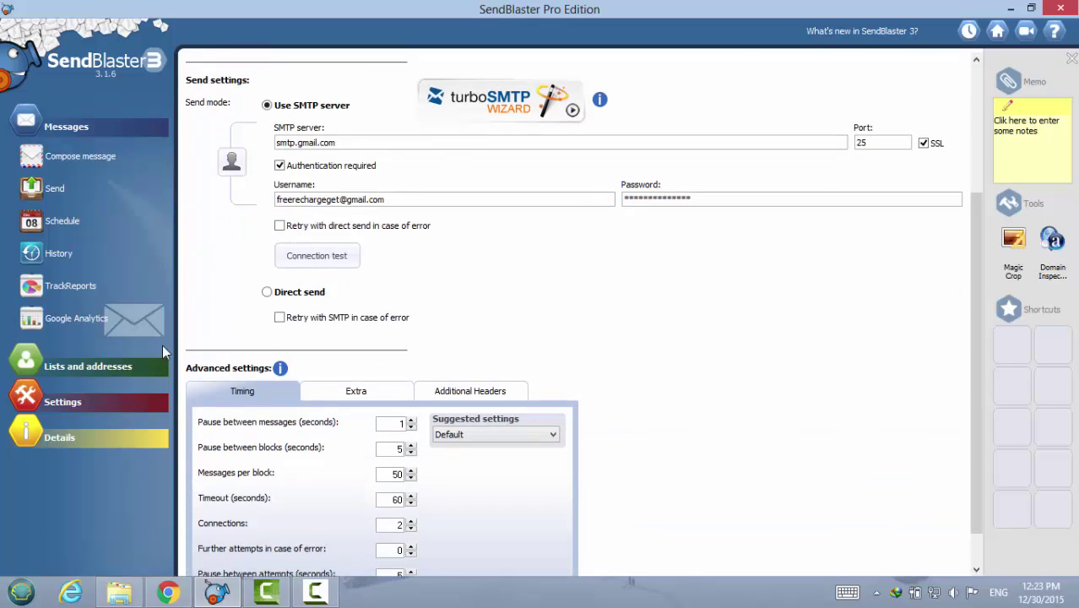
scroll(38, 289, up, 3)
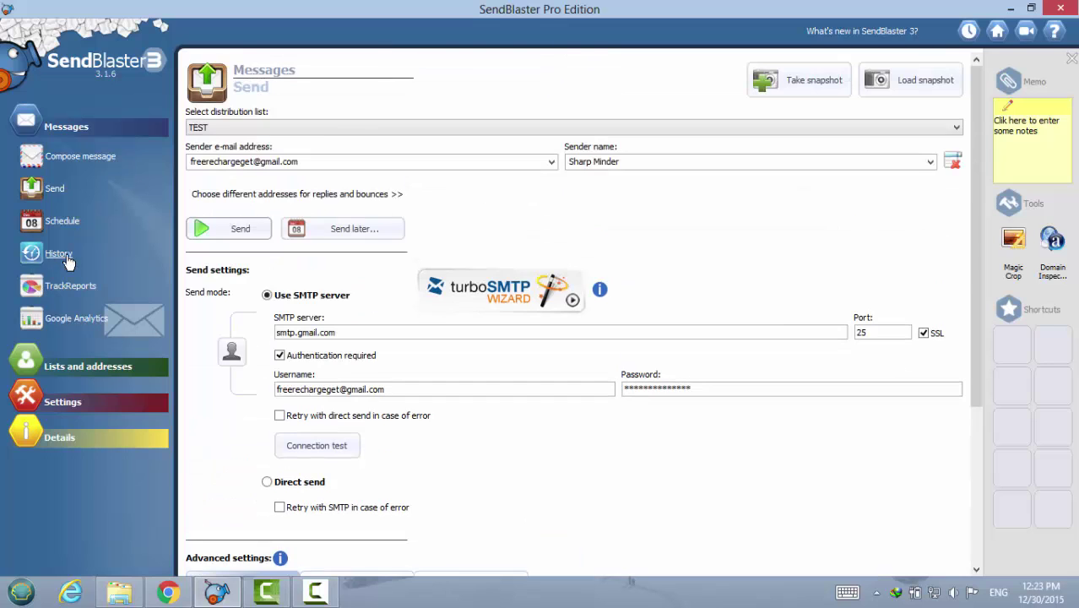
In History, open the 9/30/2015 12:26:12 PM My list mailing, scroll its recipient addresses, then close.
click(57, 254)
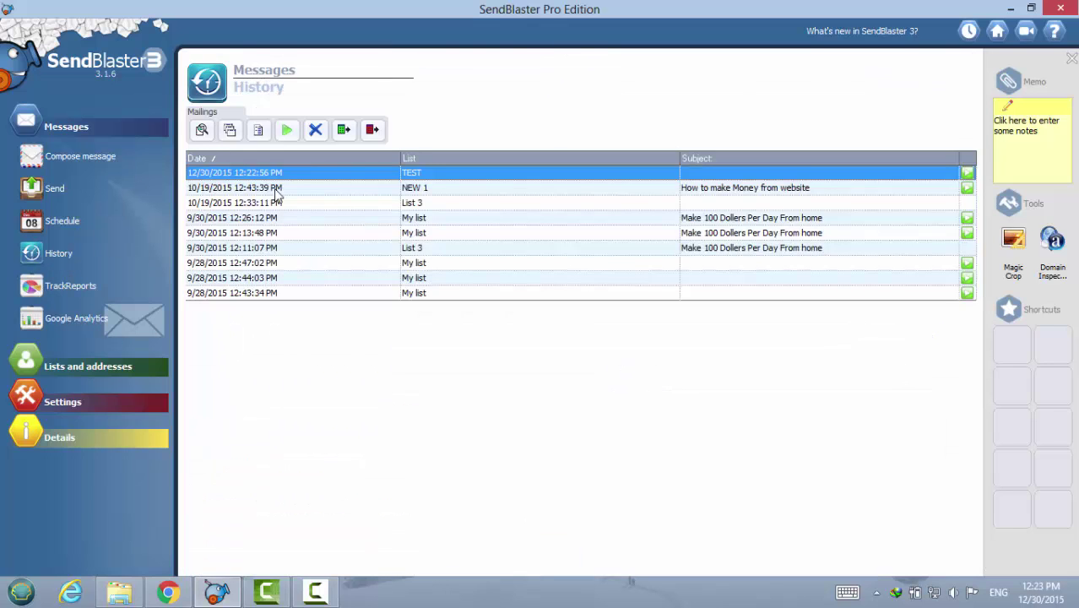
click(743, 222)
double_click(702, 221)
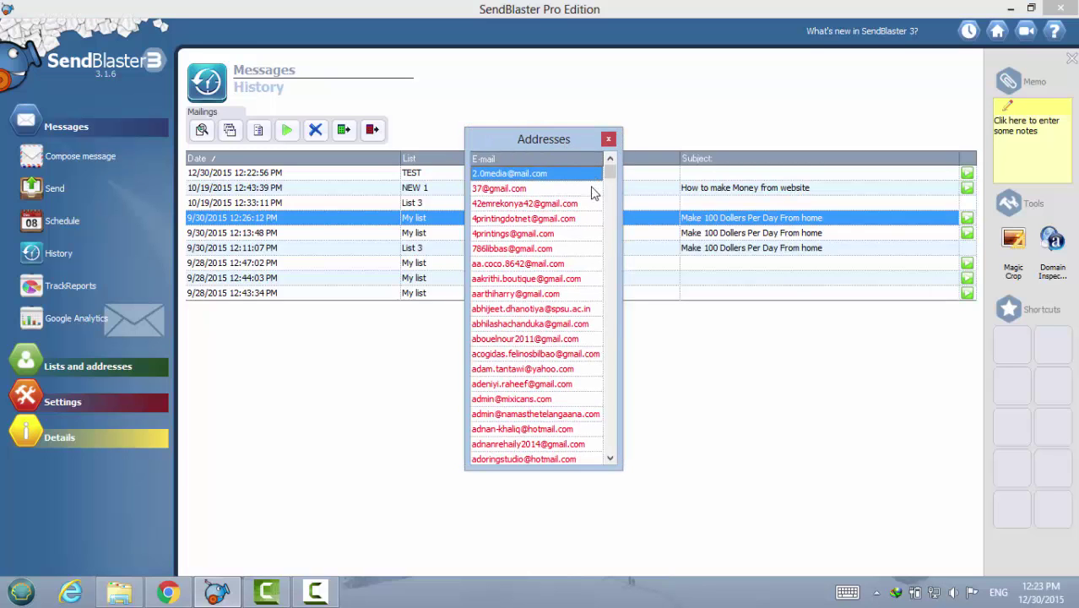
scroll(532, 331, down, 3)
scroll(540, 304, down, 5)
scroll(558, 270, down, 5)
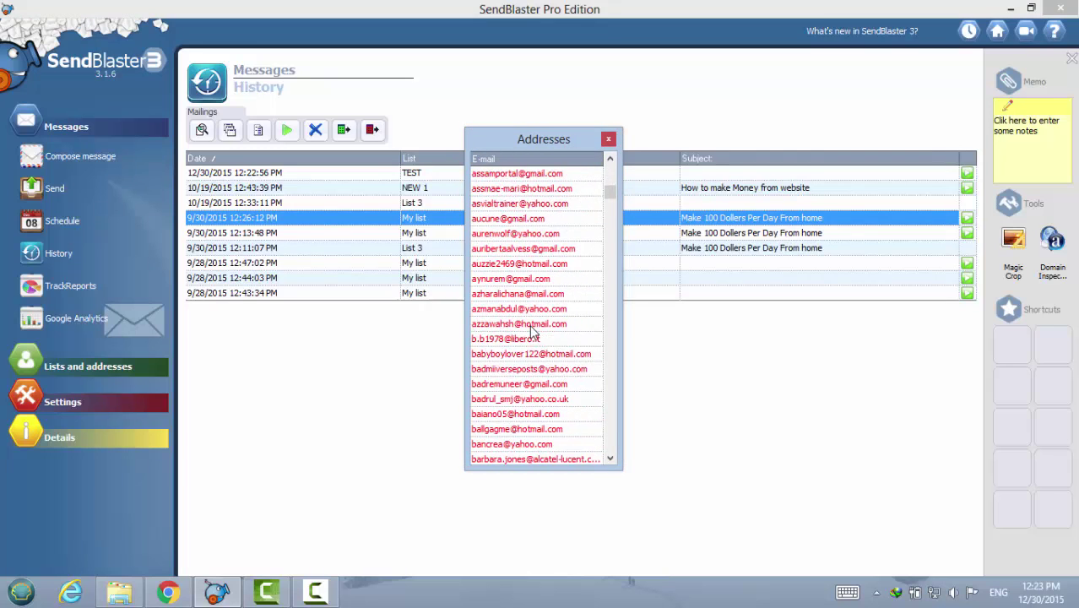
scroll(582, 220, down, 5)
click(609, 139)
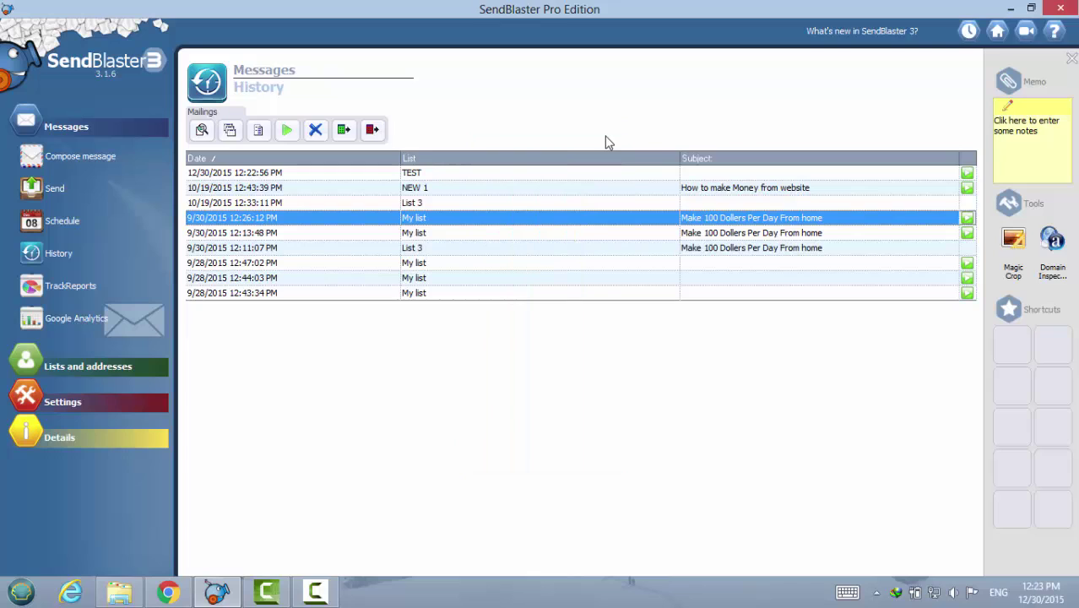